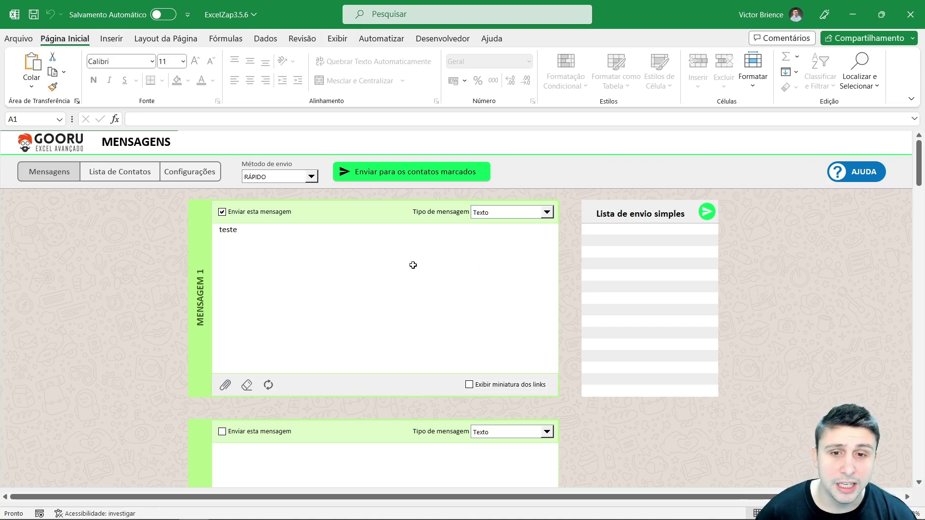
Replace 'teste' in the Mensagem 1 box with 'Olá, tudo bem? Você já chegou a visitar o nosso site…'.
scroll(240, 289, down, 2)
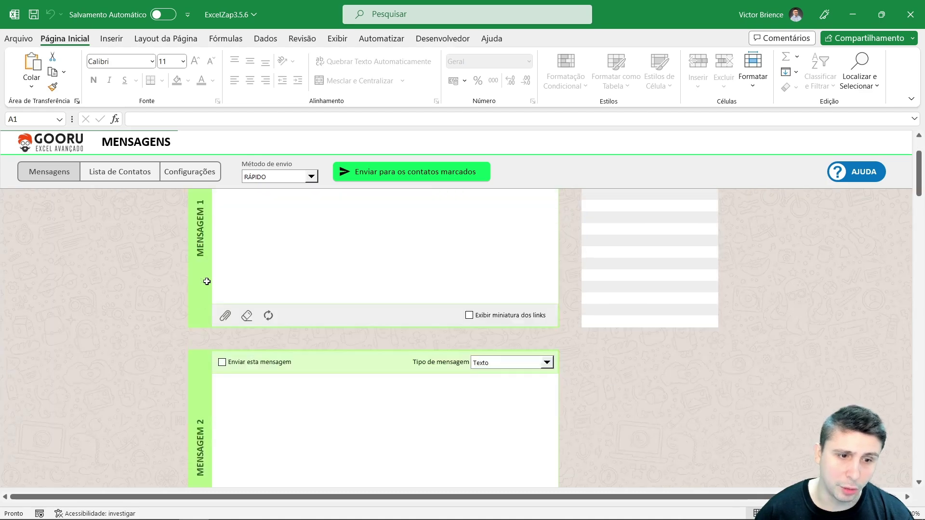
scroll(221, 316, down, 5)
scroll(222, 325, down, 5)
scroll(231, 329, down, 3)
scroll(238, 332, down, 3)
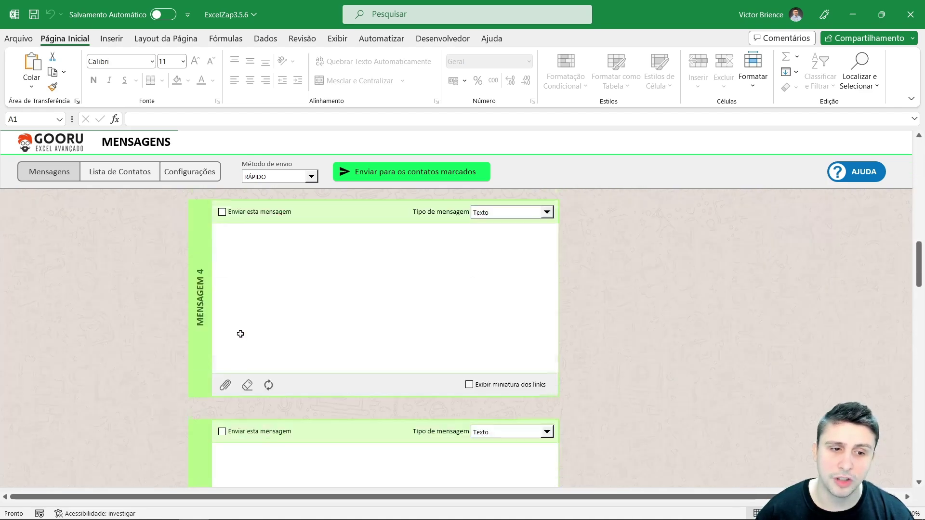
scroll(241, 335, down, 3)
scroll(242, 338, down, 3)
scroll(242, 337, down, 3)
scroll(241, 336, down, 3)
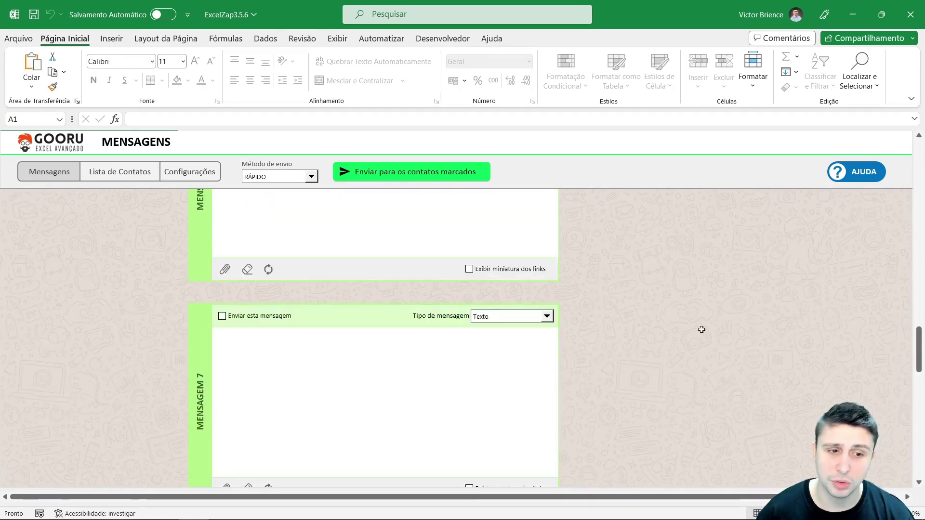
mouse_move(918, 345)
mouse_down()
mouse_move(922, 452)
mouse_move(785, 156)
mouse_up()
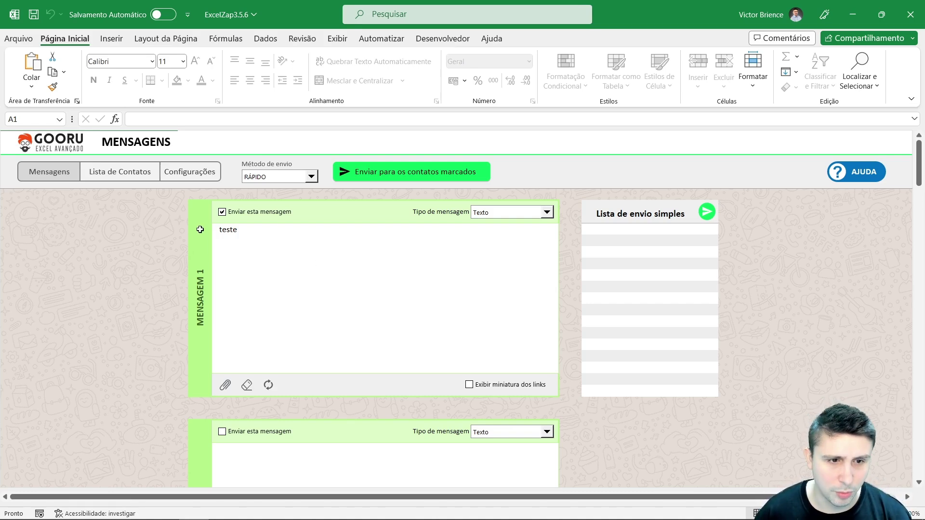
click(260, 234)
double_click(253, 234)
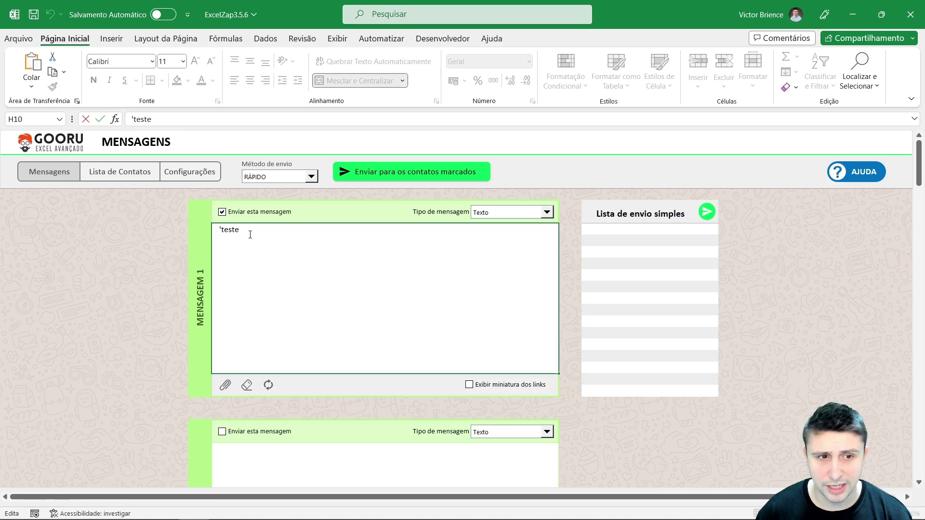
key(BackSpace)
key(BackSpace)
key(BackSpace)
key(BackSpace)
key(BackSpace)
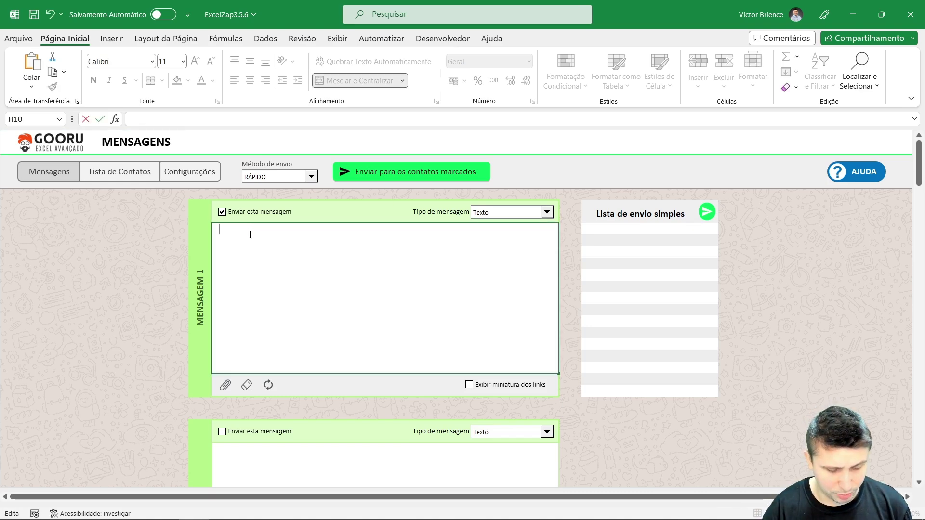
text(Olá, tudo bem? Voc)
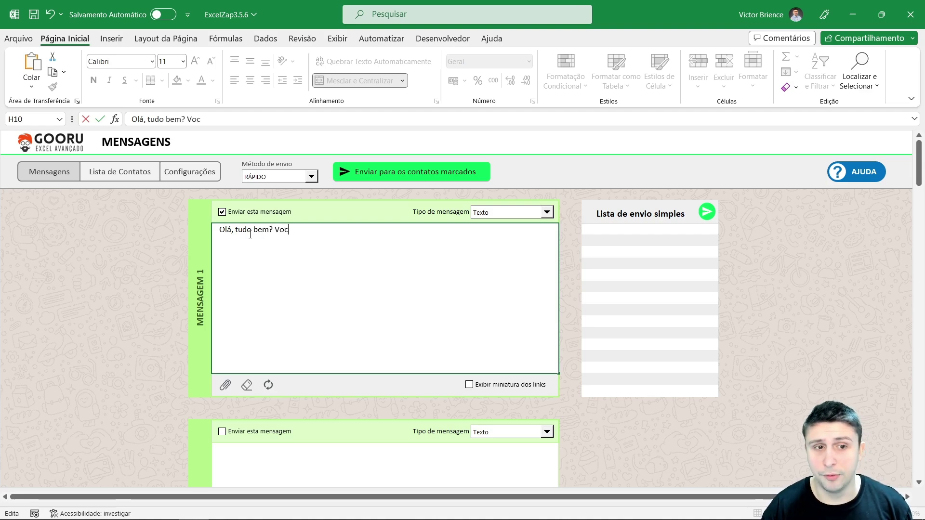
text(ê já chegou)
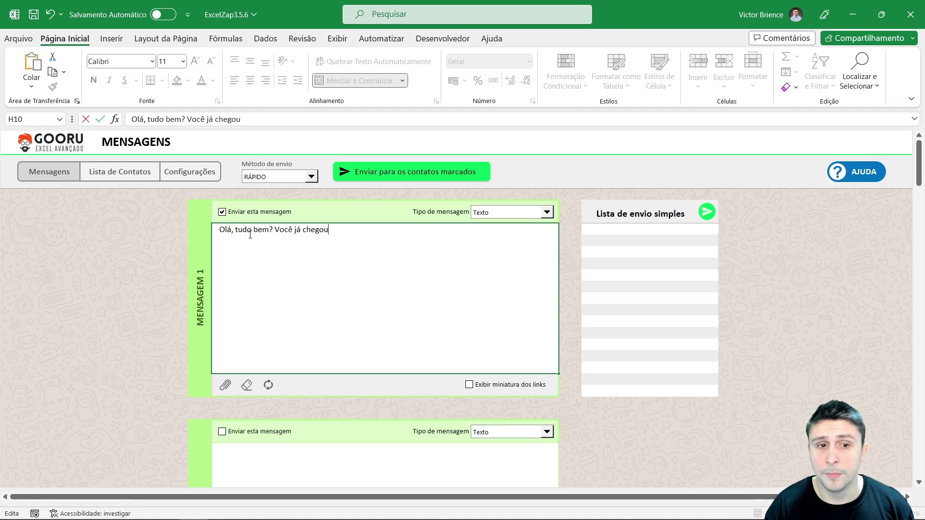
text( a visitar o nosso )
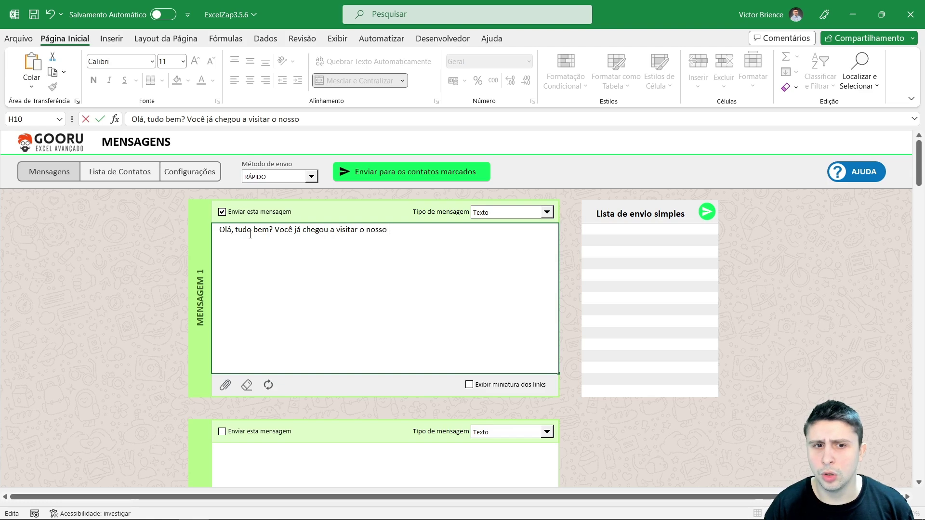
text(site e conhecer tod)
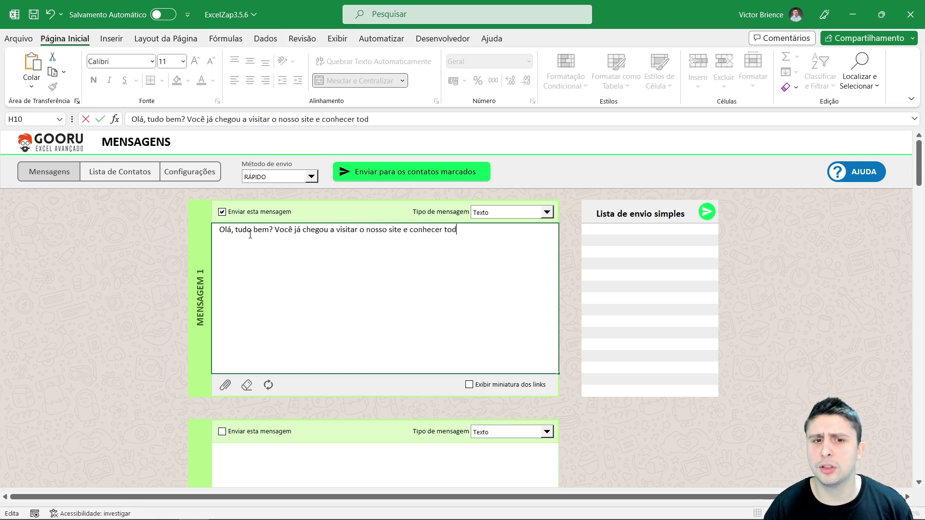
text(os os nossos produto)
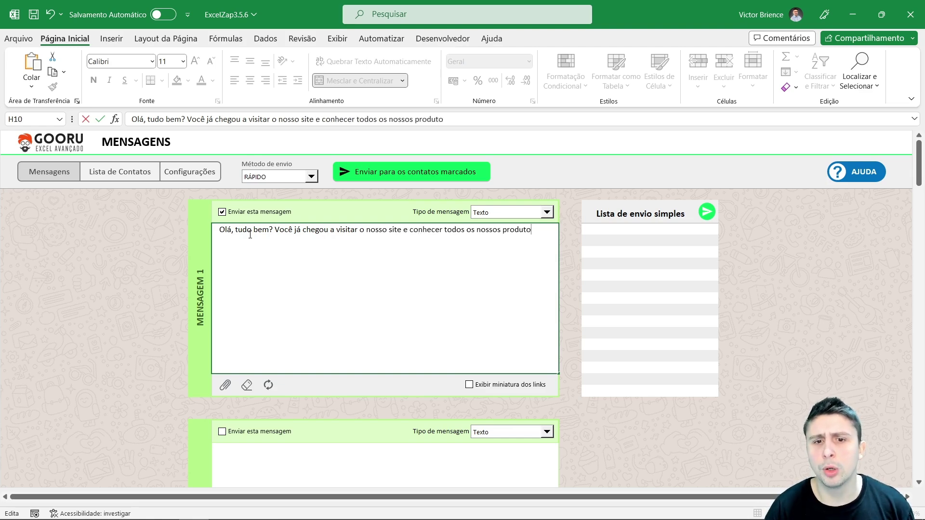
text(s e serviços?)
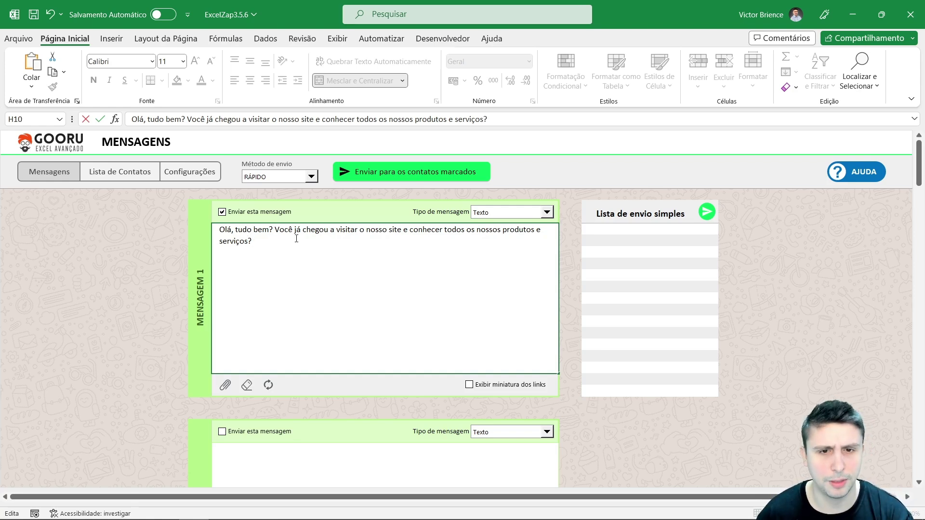
click(502, 215)
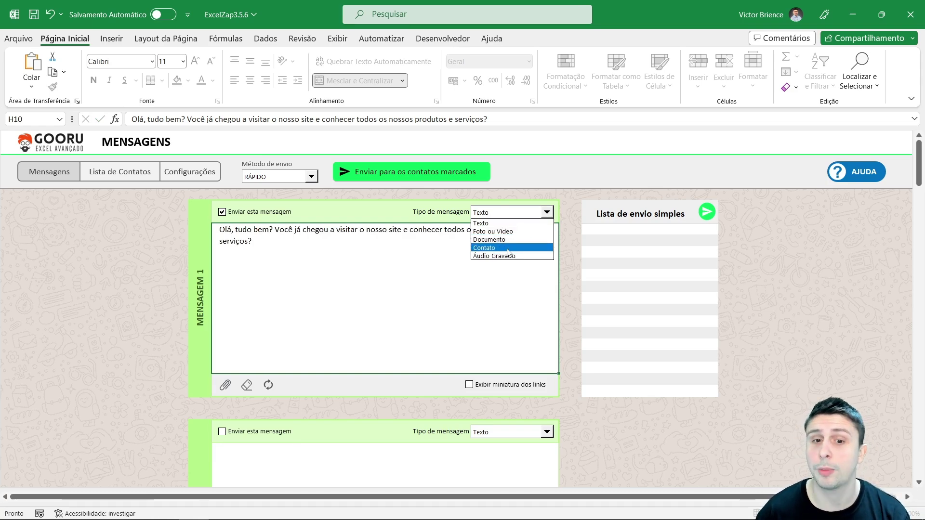
click(481, 224)
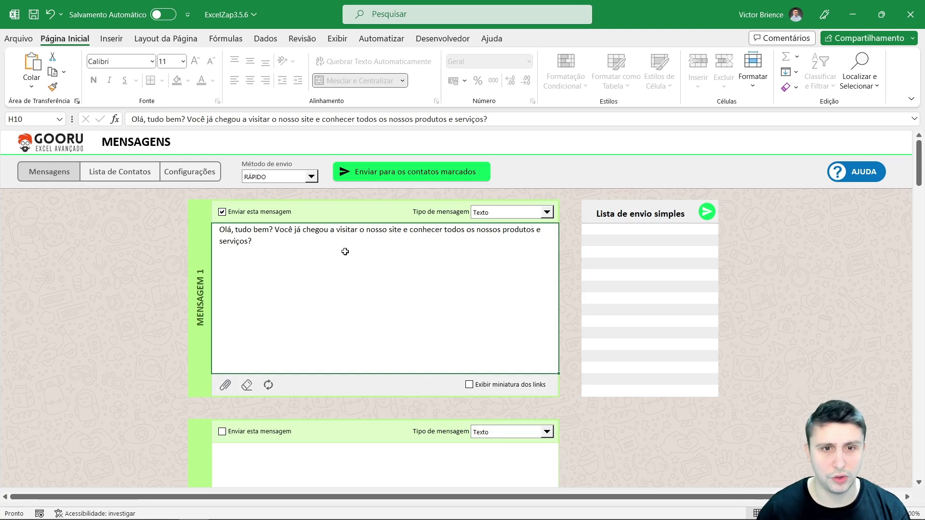
click(311, 177)
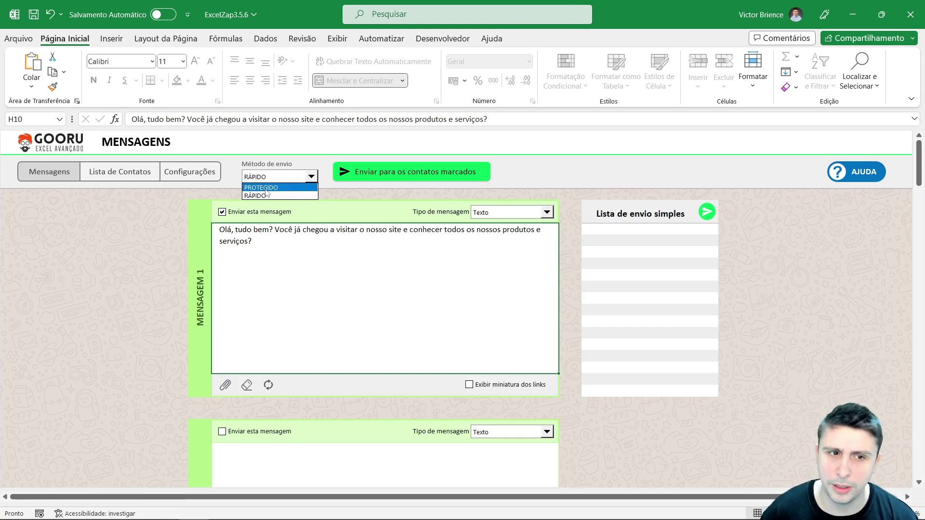
click(260, 196)
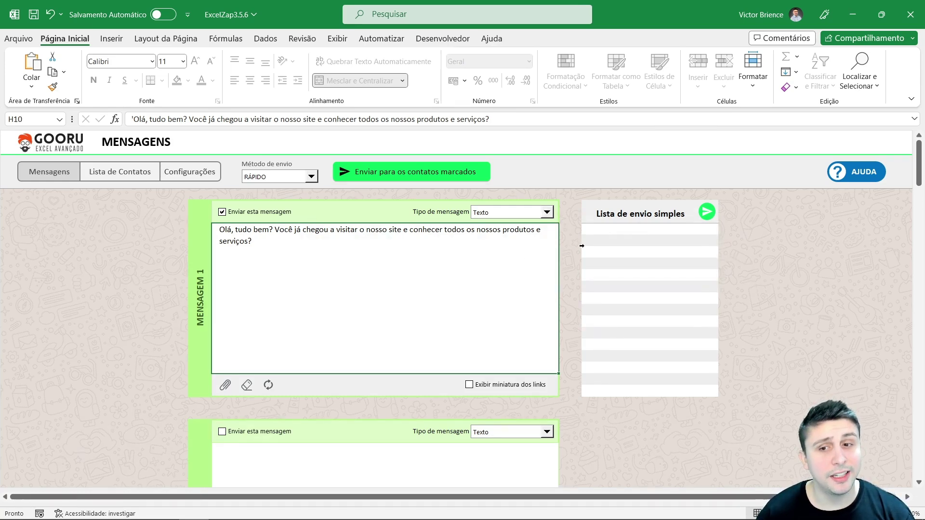
drag(615, 228, 629, 389)
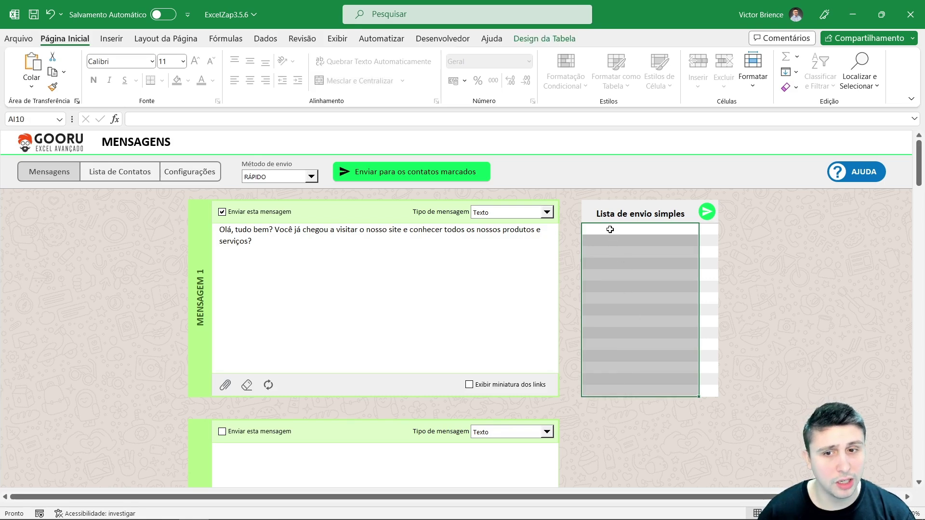
Enter a contact's phone number as the first entry of Lista de envio simples.
drag(610, 229, 626, 394)
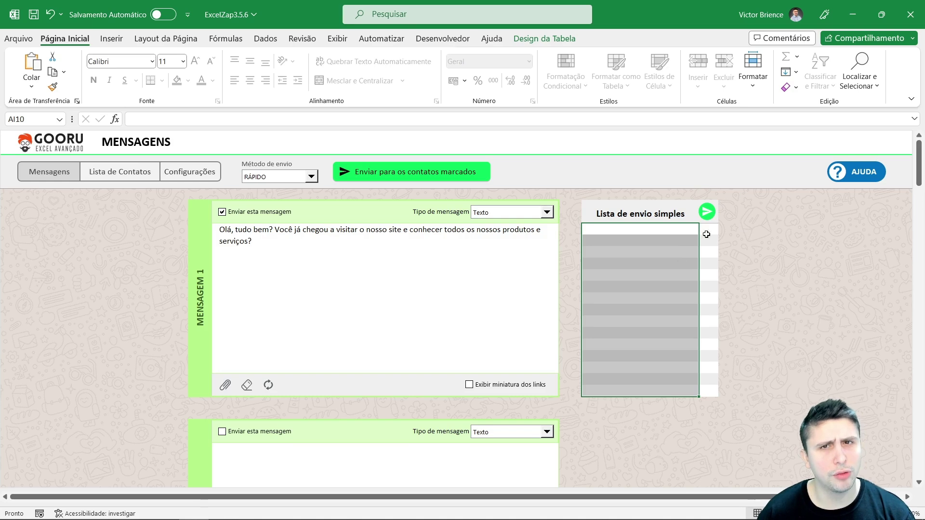
click(634, 234)
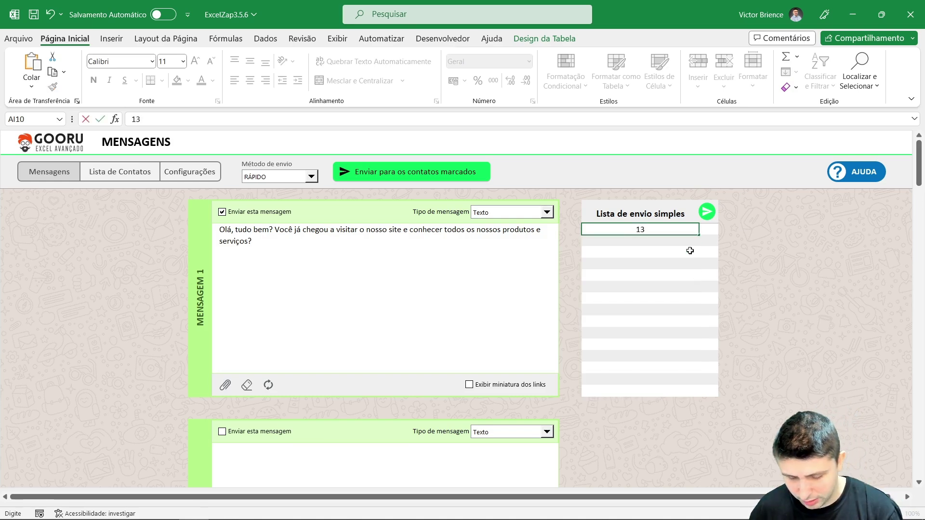
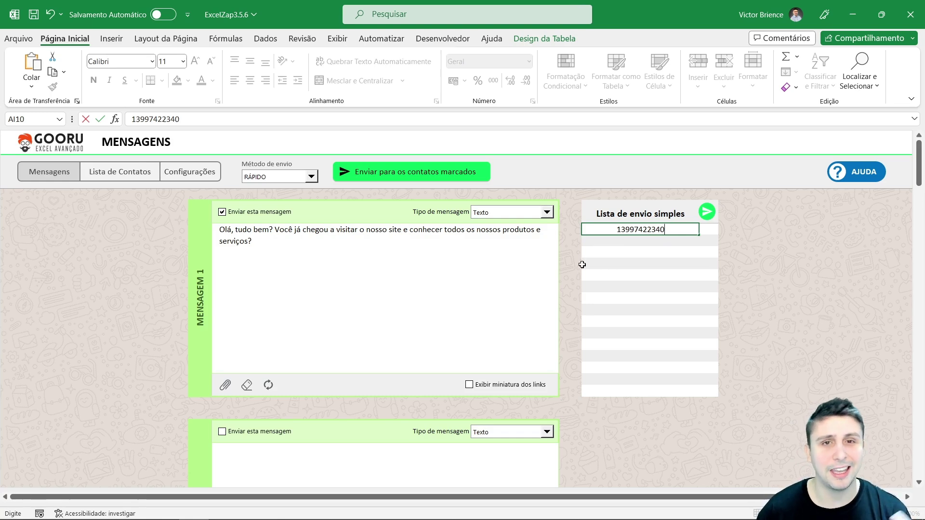
click(584, 264)
Mark the cell beside the phone number with x.
drag(604, 226, 620, 391)
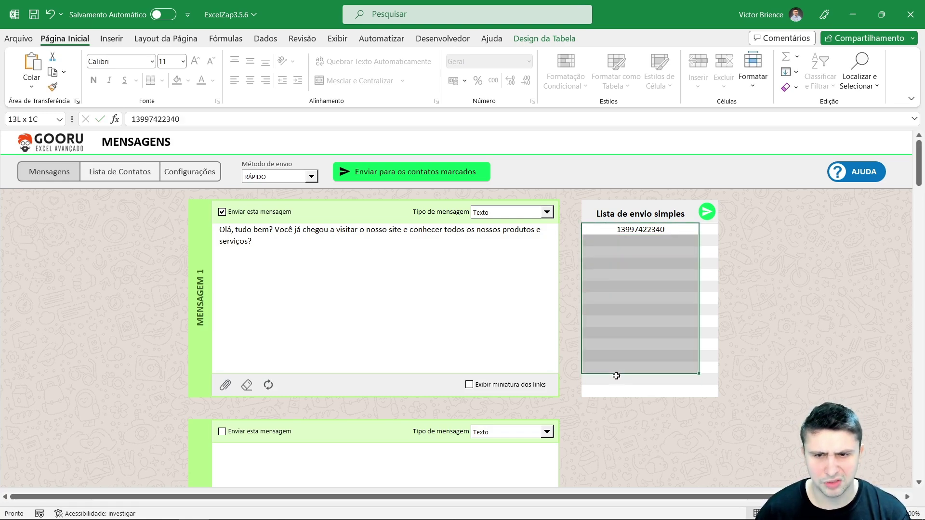
drag(608, 251, 625, 392)
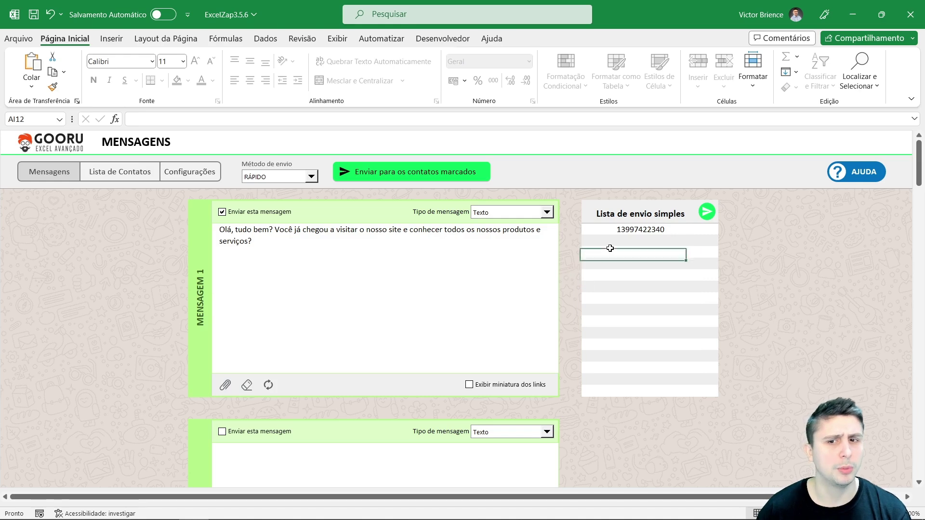
click(770, 322)
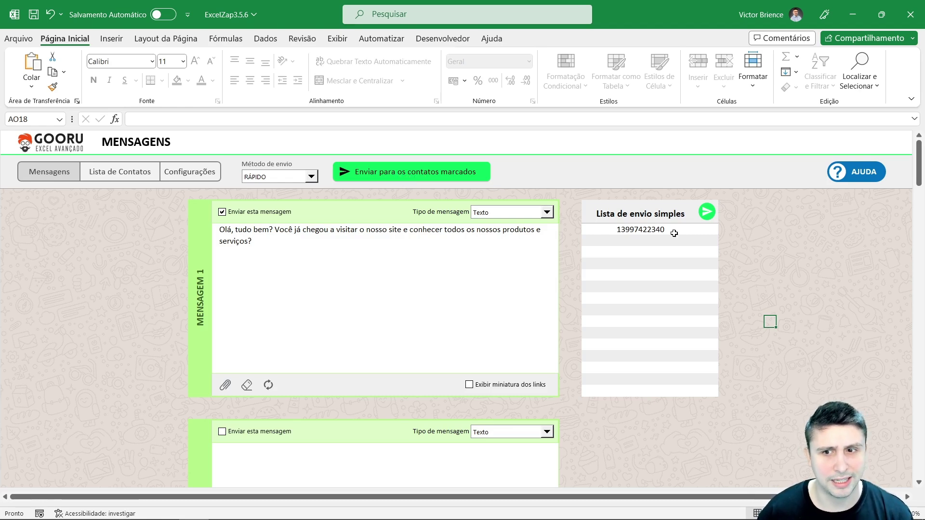
click(699, 230)
text(x)
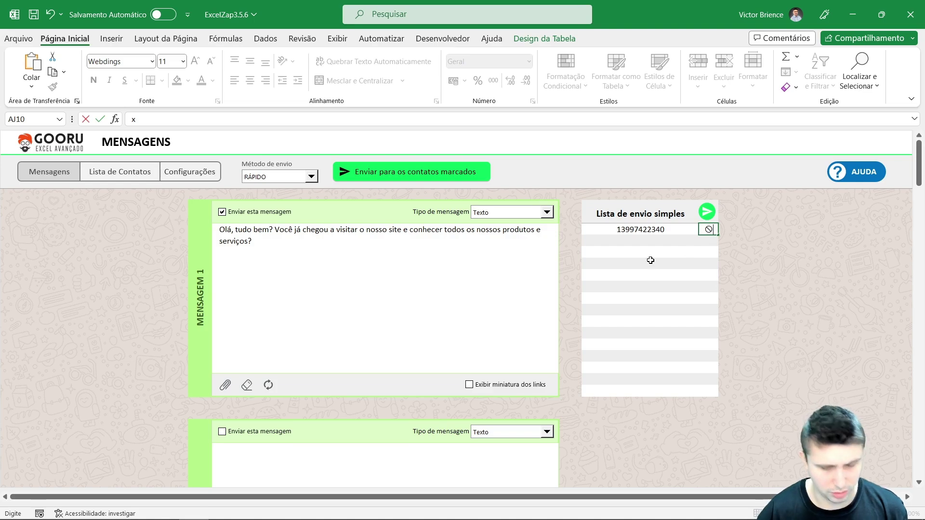
Send to the simple list with PERFIL 1, then dismiss the confirmation and summary panel.
click(706, 212)
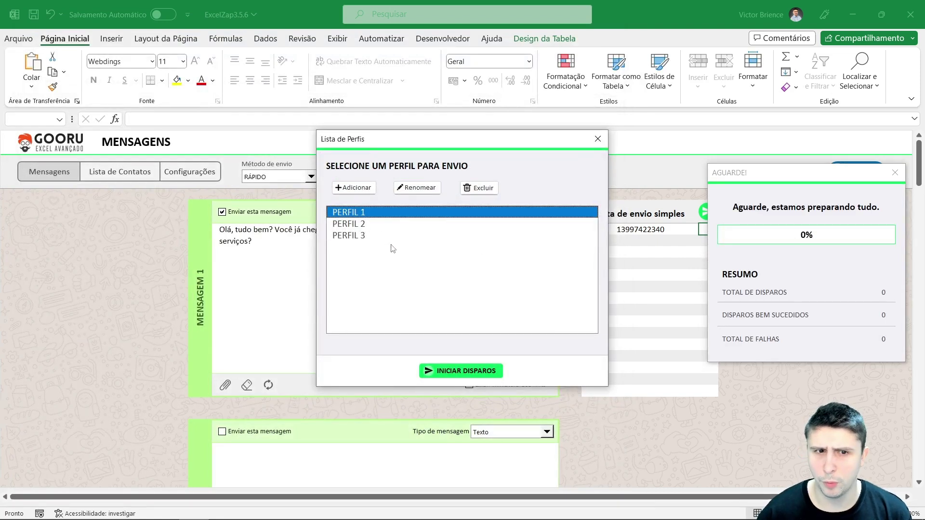
click(460, 371)
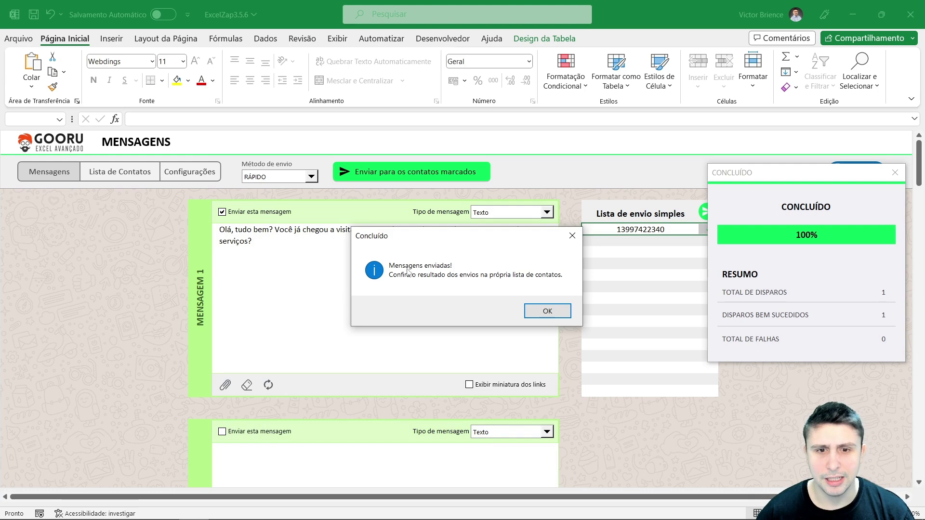
click(544, 310)
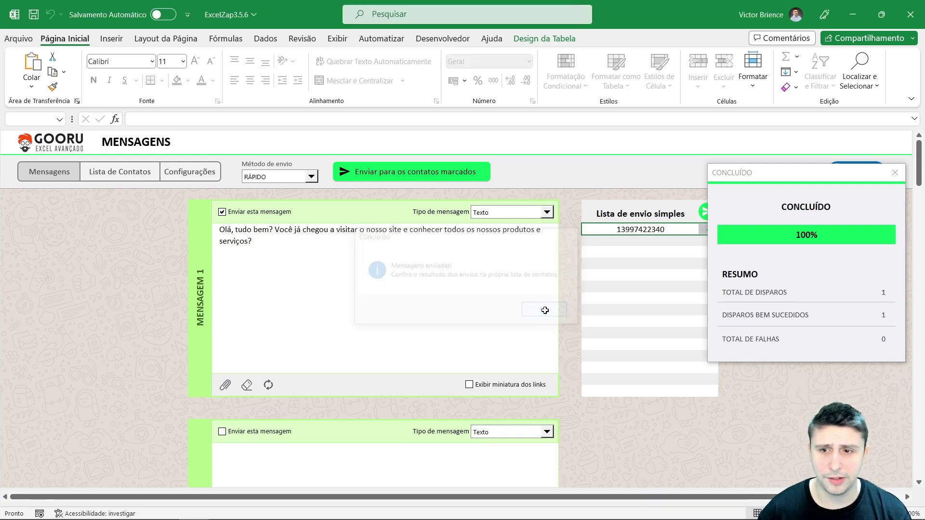
click(894, 172)
Select the sent phone number and its sent-status mark.
click(627, 260)
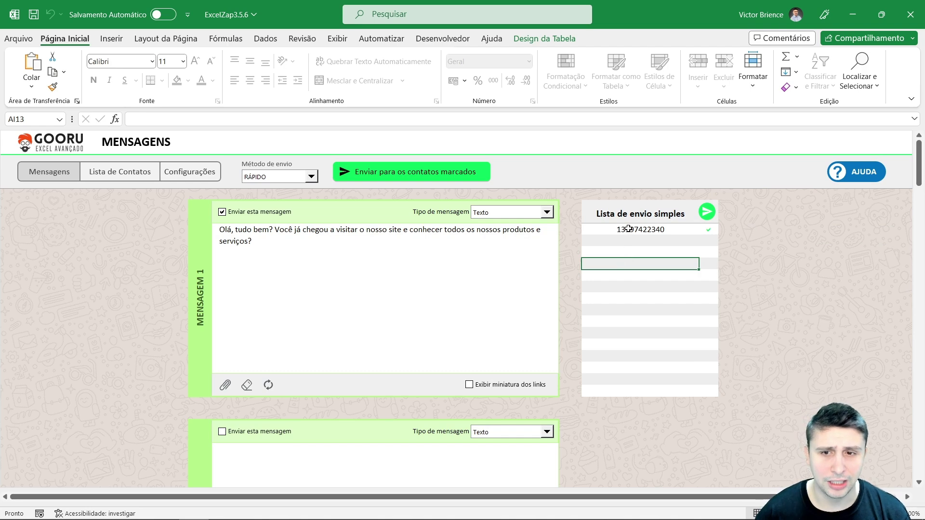
click(627, 230)
click(705, 232)
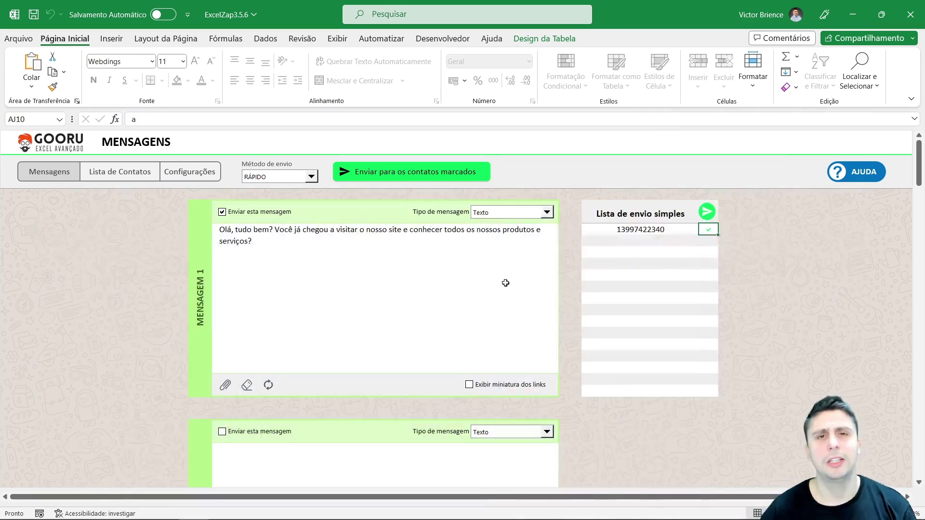
Delete the sent phone number from Lista de envio simples, leaving the list empty.
click(637, 230)
key(Delete)
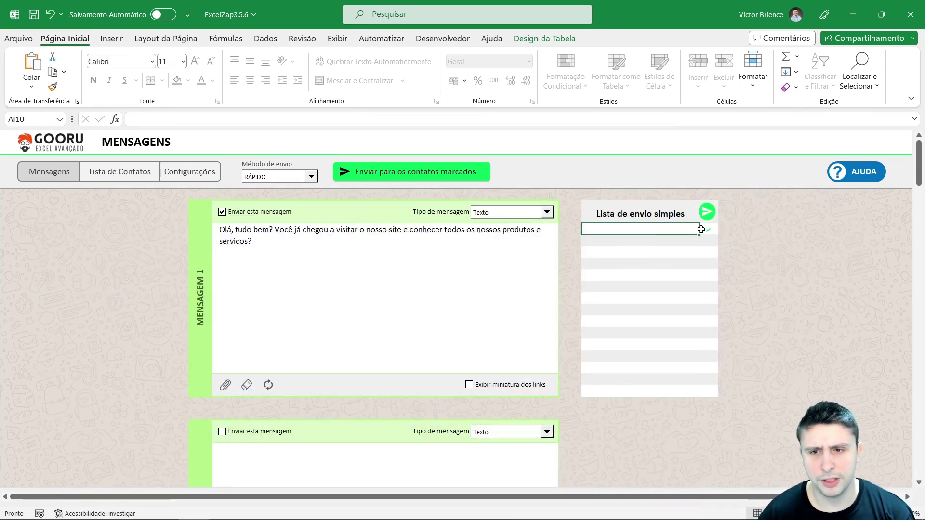
click(650, 249)
mouse_move(624, 231)
mouse_down()
mouse_move(693, 289)
mouse_move(712, 383)
mouse_up()
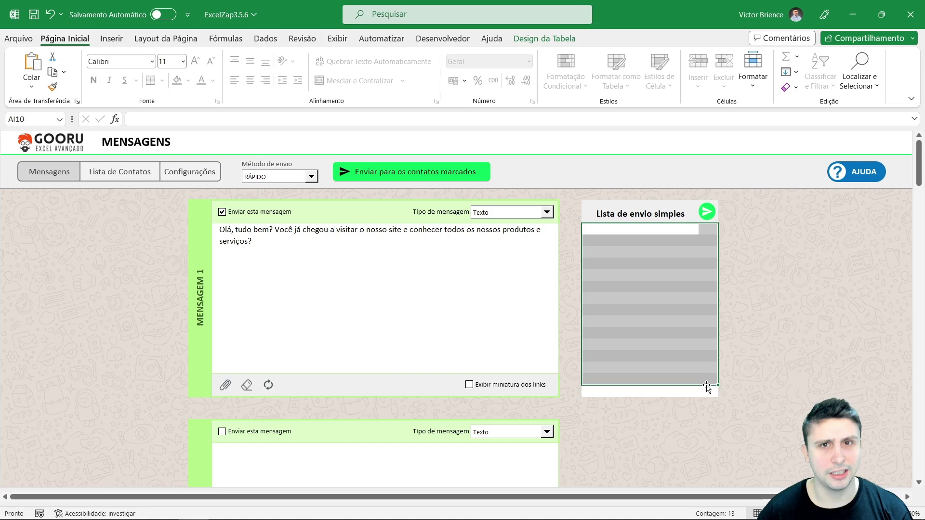
click(459, 287)
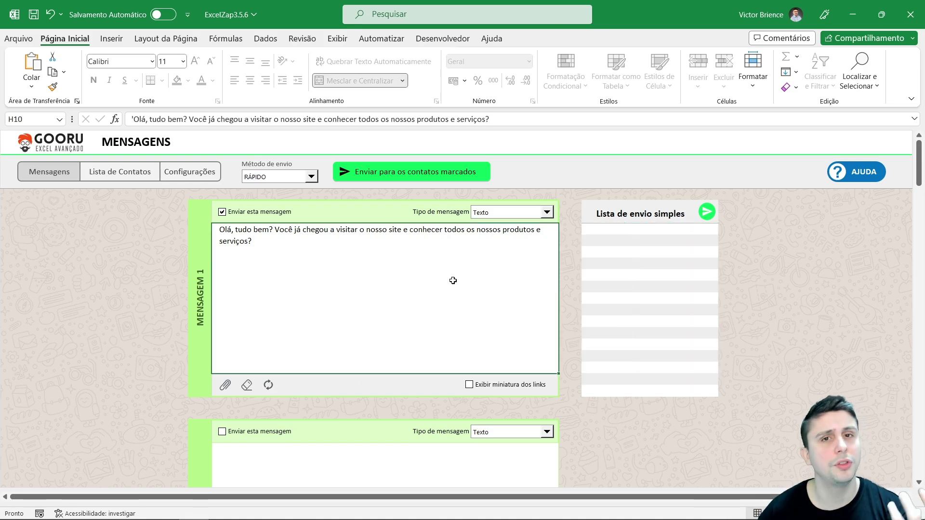
drag(609, 240, 627, 388)
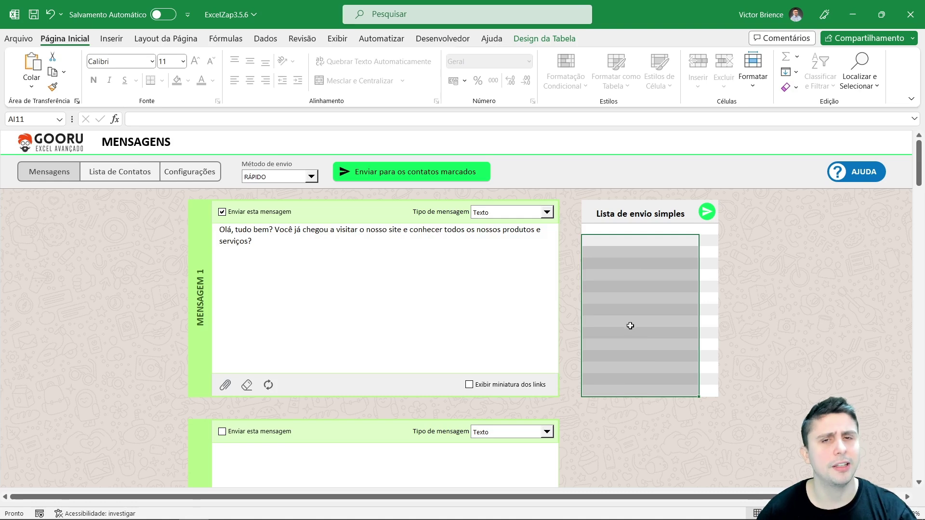
click(386, 320)
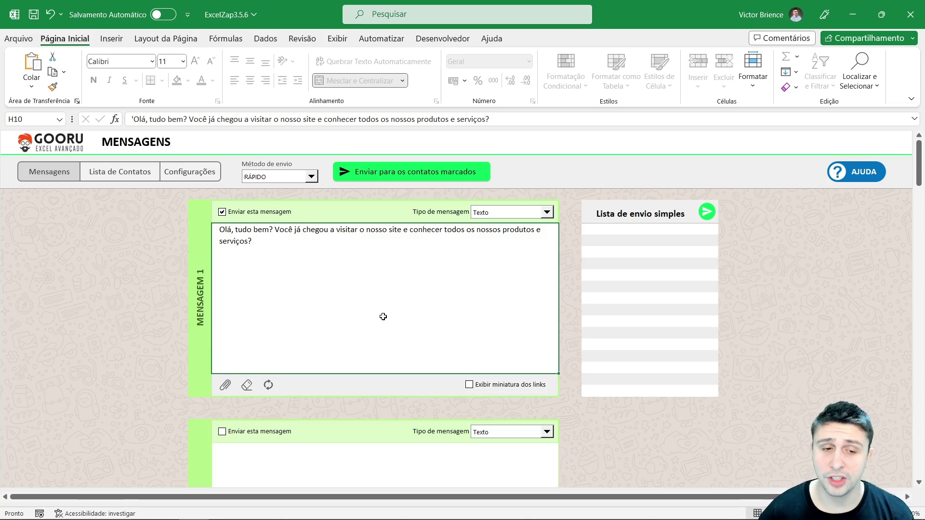
Tick 'Enviar esta mensagem' for Mensagem 2 and set its type to Foto ou Vídeo.
scroll(295, 318, down, 2)
scroll(294, 318, down, 1)
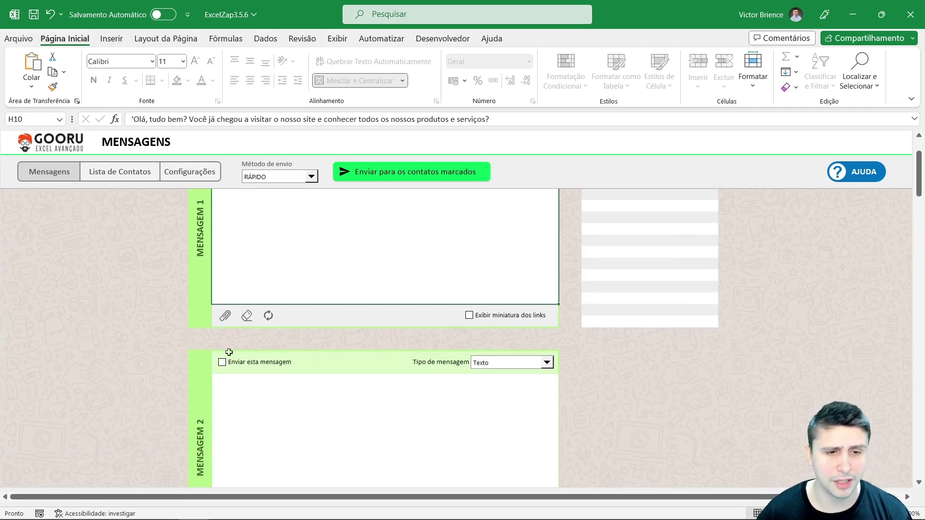
click(222, 363)
scroll(309, 243, down, 2)
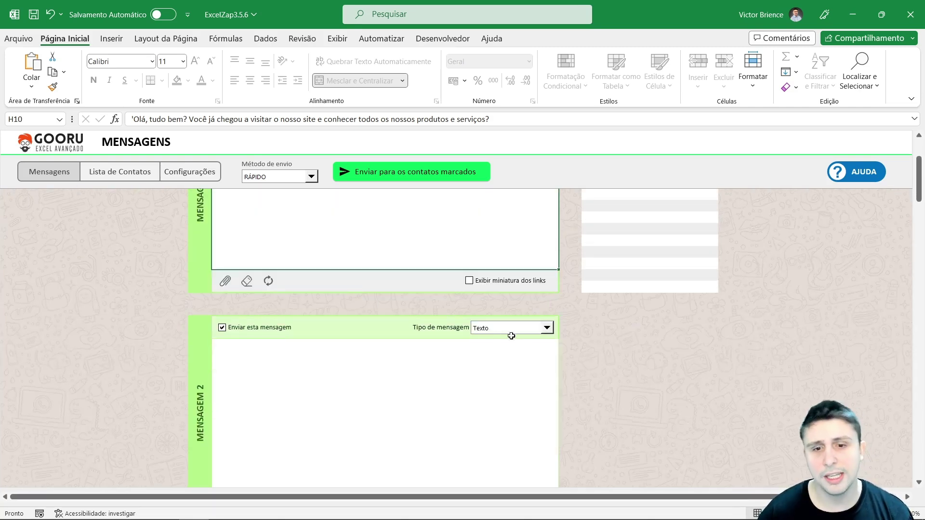
click(543, 331)
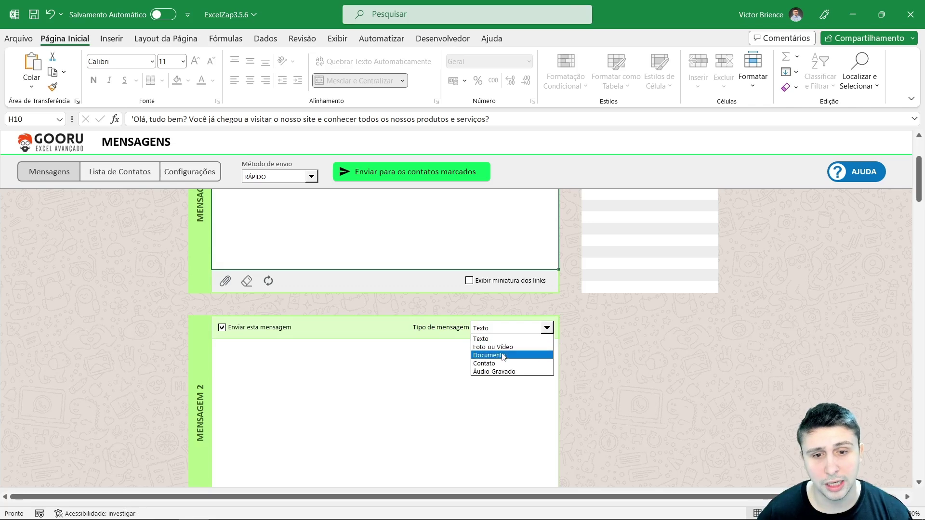
click(487, 347)
click(523, 330)
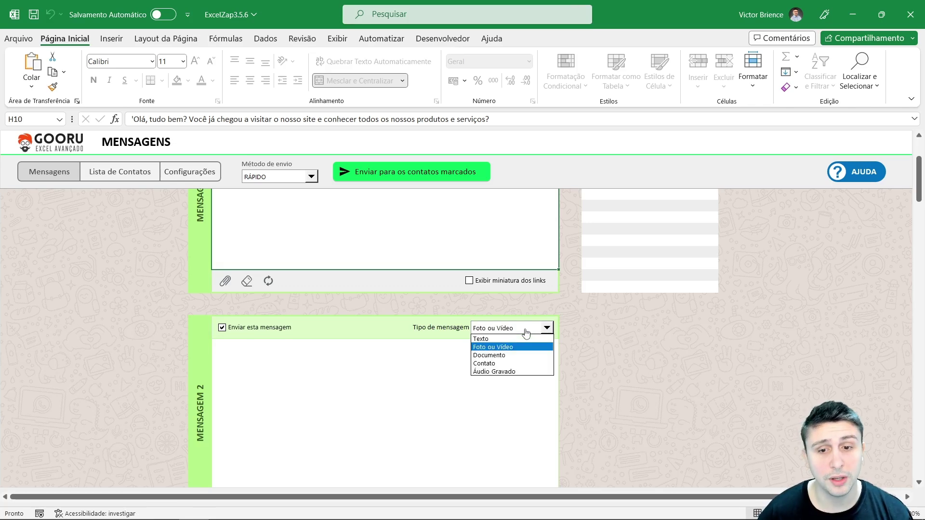
click(497, 347)
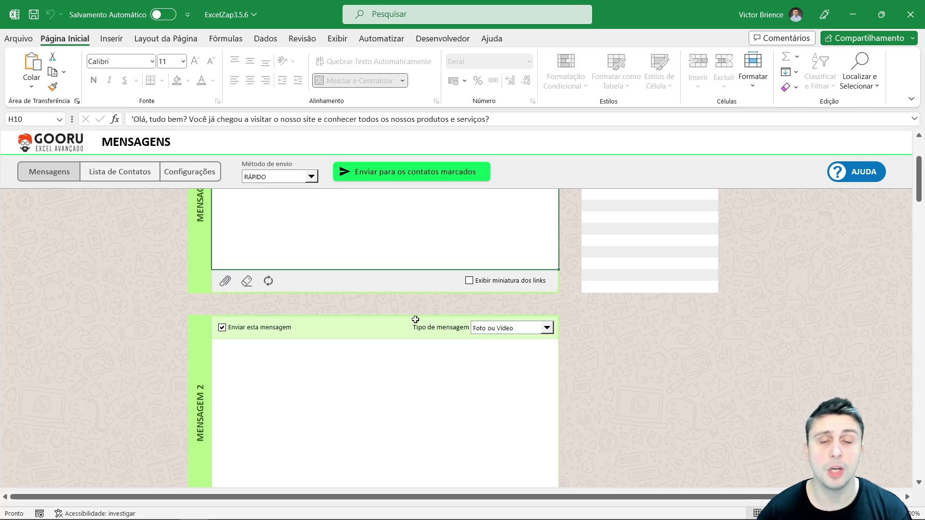
Return to the top of the Mensagens page and select the send list rows.
scroll(391, 330, up, 2)
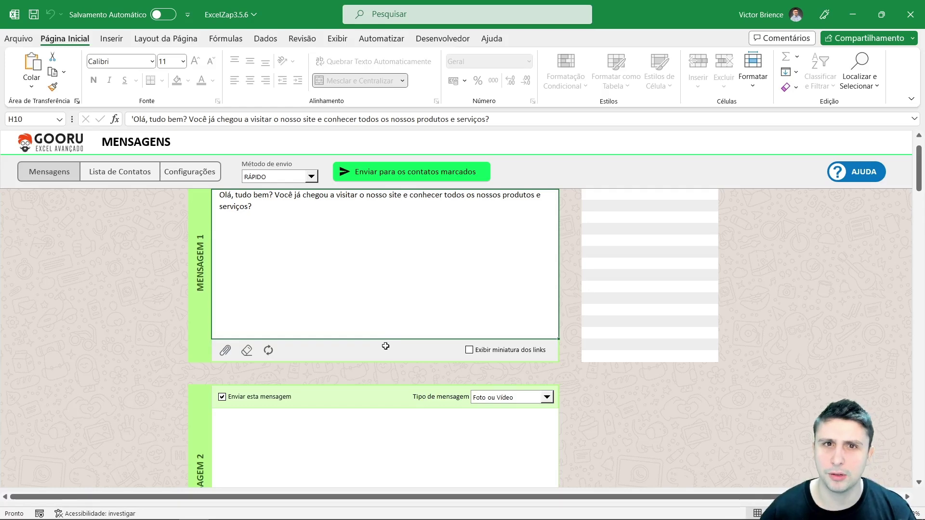
scroll(387, 355, down, 4)
scroll(386, 355, down, 1)
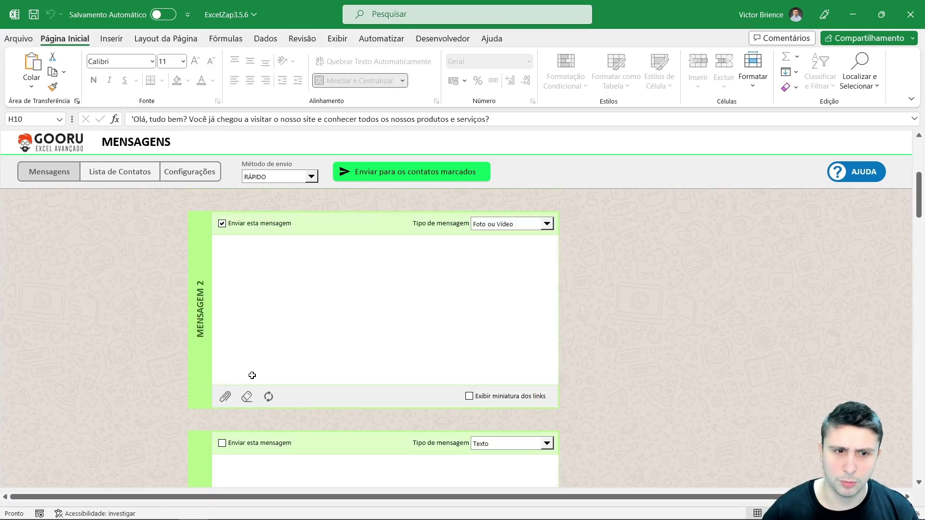
scroll(241, 346, up, 1)
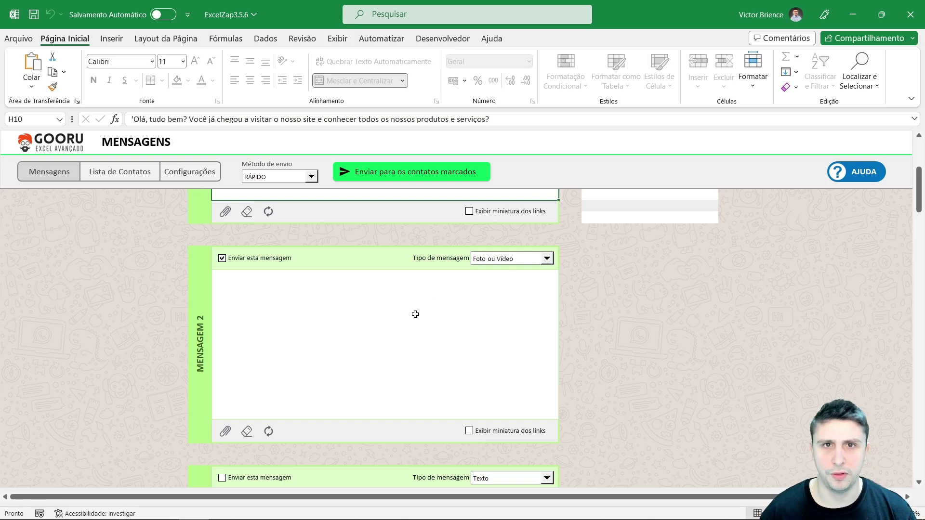
scroll(413, 313, up, 3)
scroll(423, 323, up, 2)
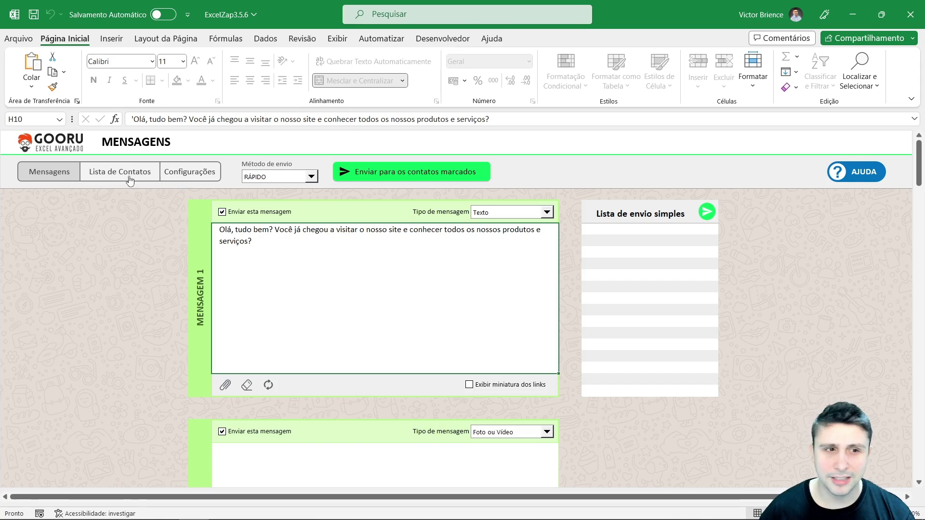
click(47, 175)
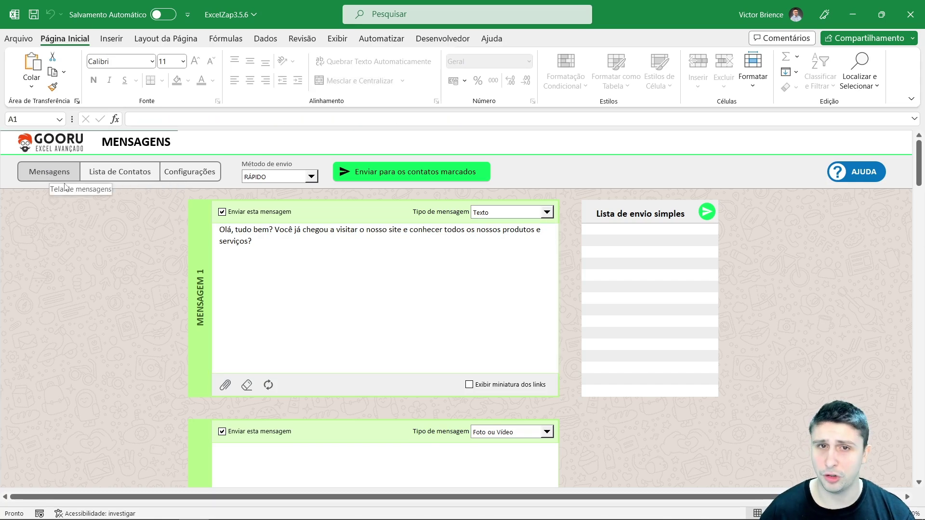
scroll(530, 217, down, 3)
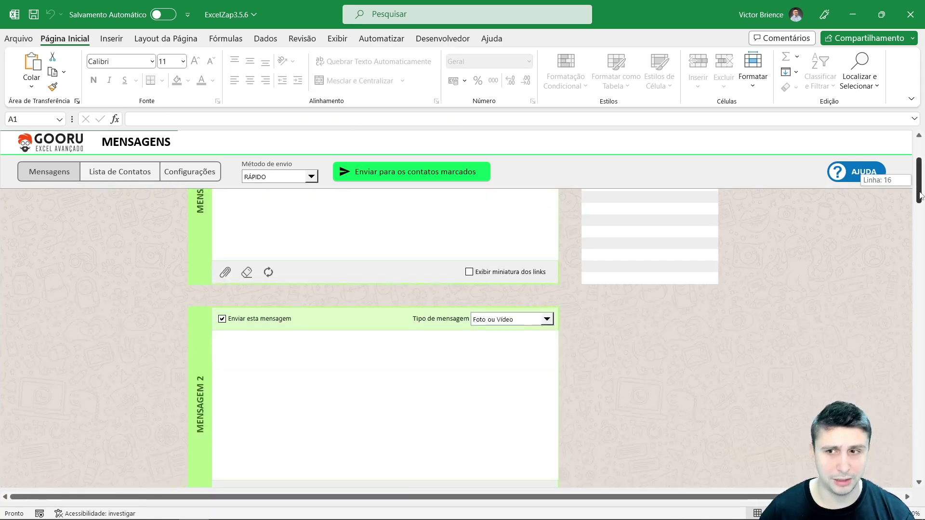
scroll(437, 226, up, 3)
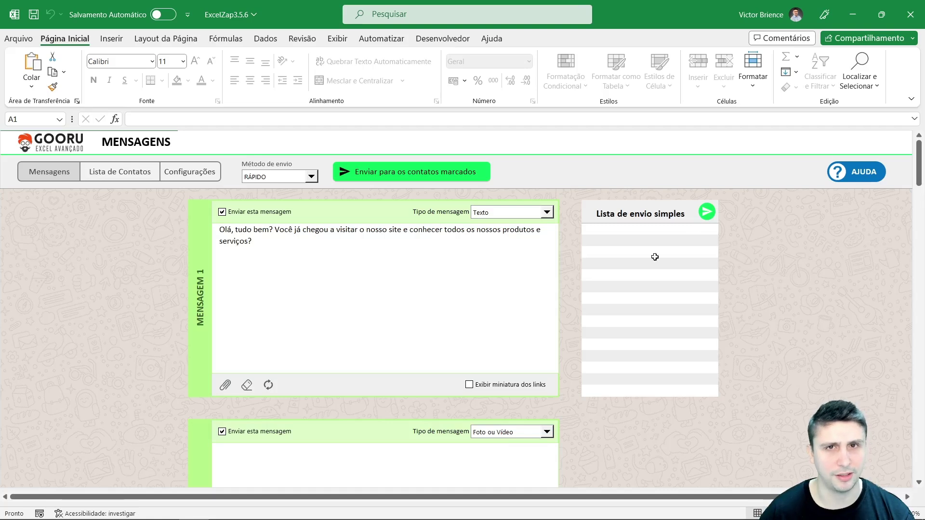
drag(620, 229, 628, 386)
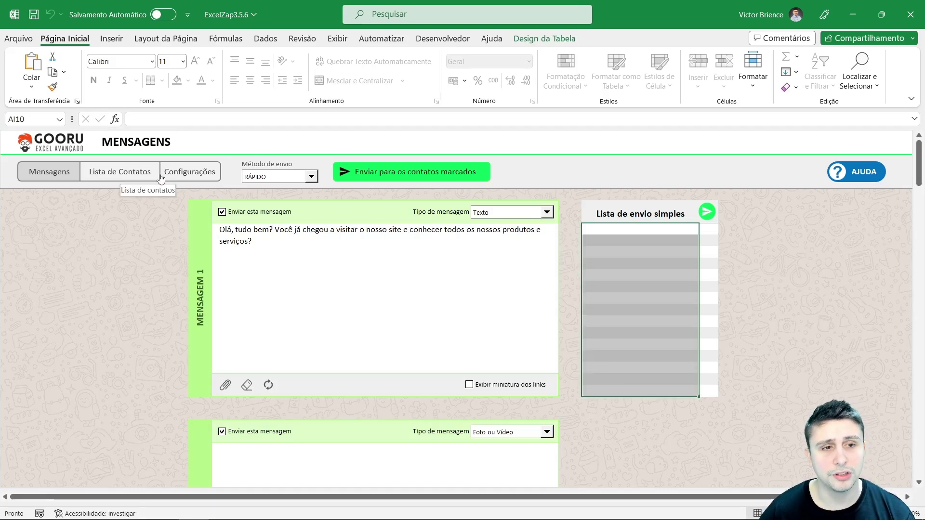
Look over the Configurações sheet, then switch to the Lista de Contatos sheet.
click(195, 175)
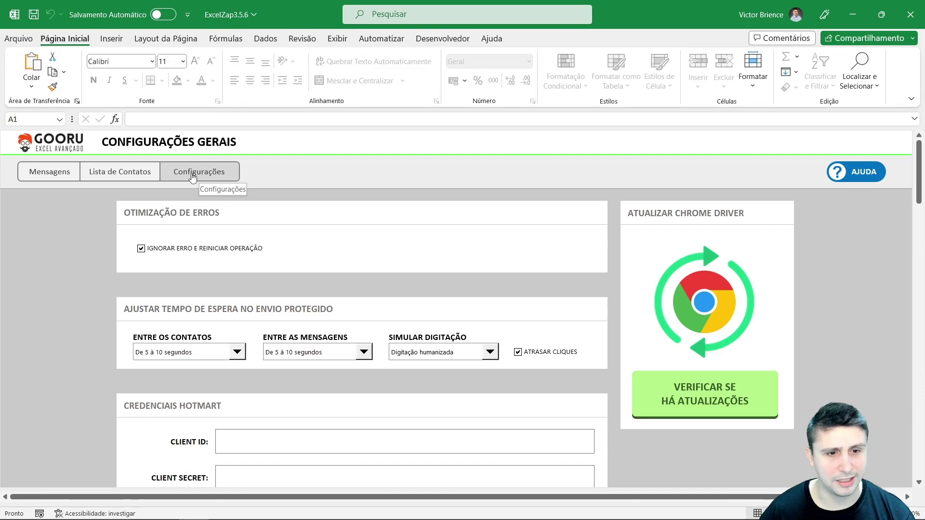
scroll(371, 280, down, 3)
scroll(373, 296, up, 2)
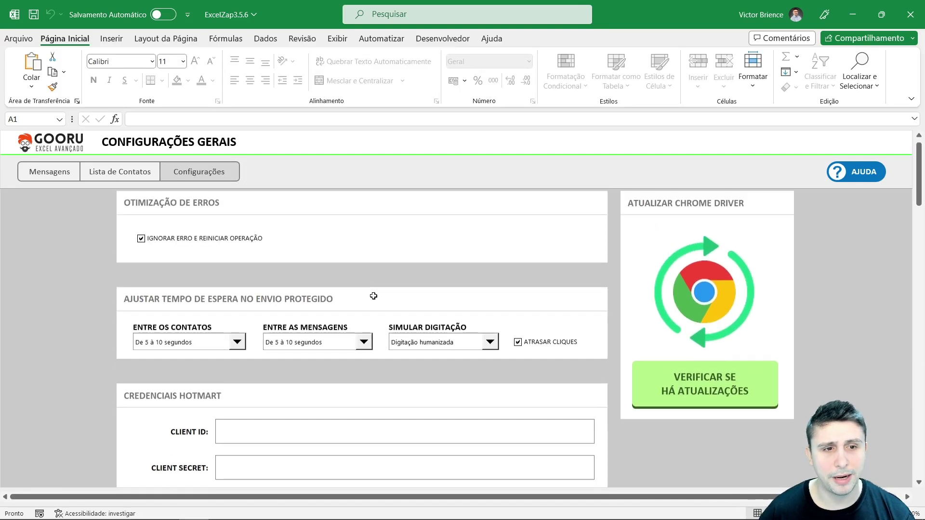
scroll(374, 295, up, 1)
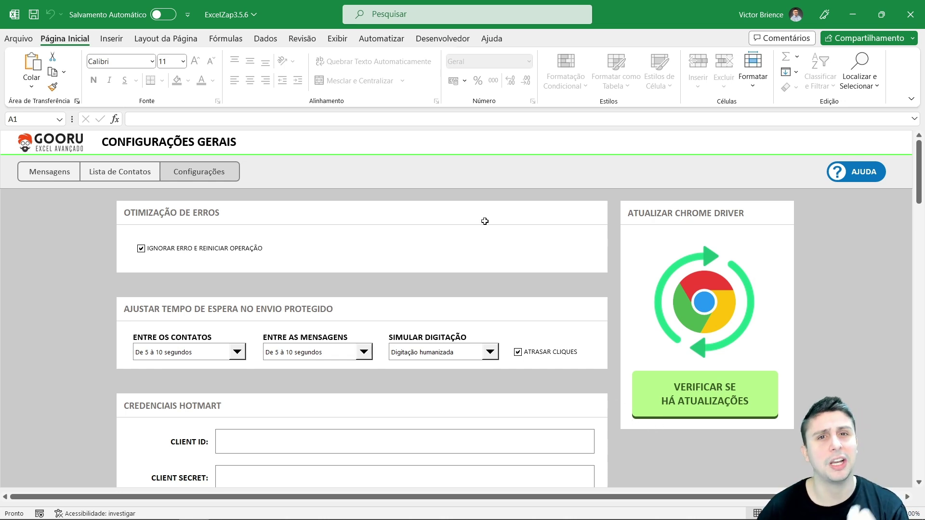
scroll(489, 265, down, 2)
scroll(479, 270, down, 4)
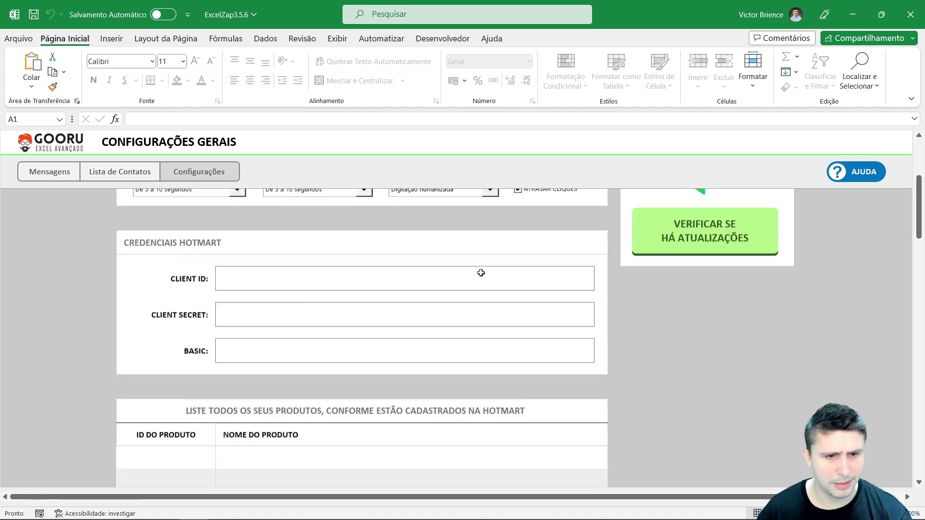
scroll(469, 273, down, 4)
scroll(439, 282, up, 10)
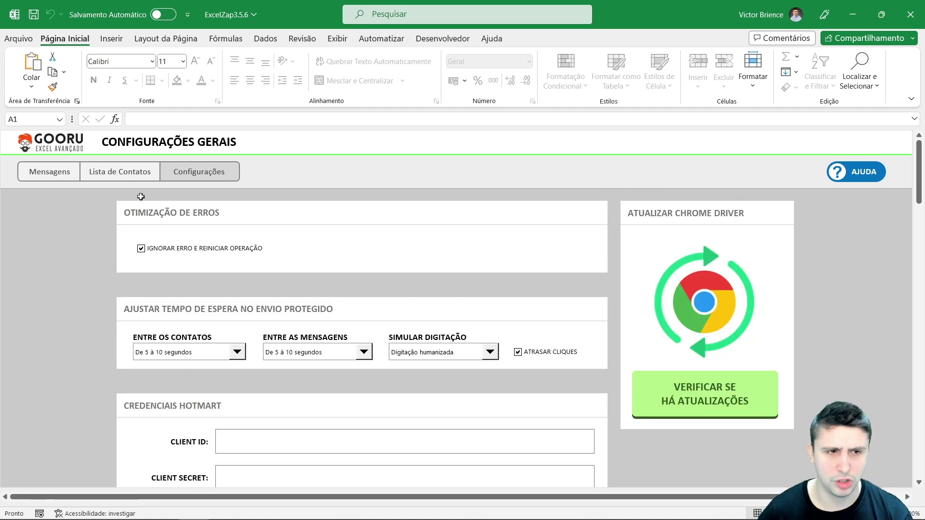
click(108, 181)
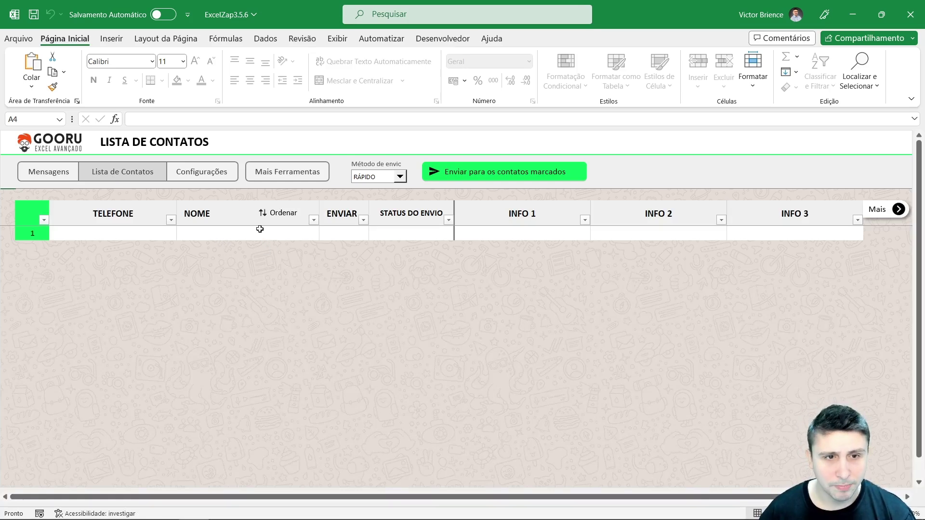
Use Mais Ferramentas > Add Linhas to insert 100 rows, then scroll to check them.
click(287, 174)
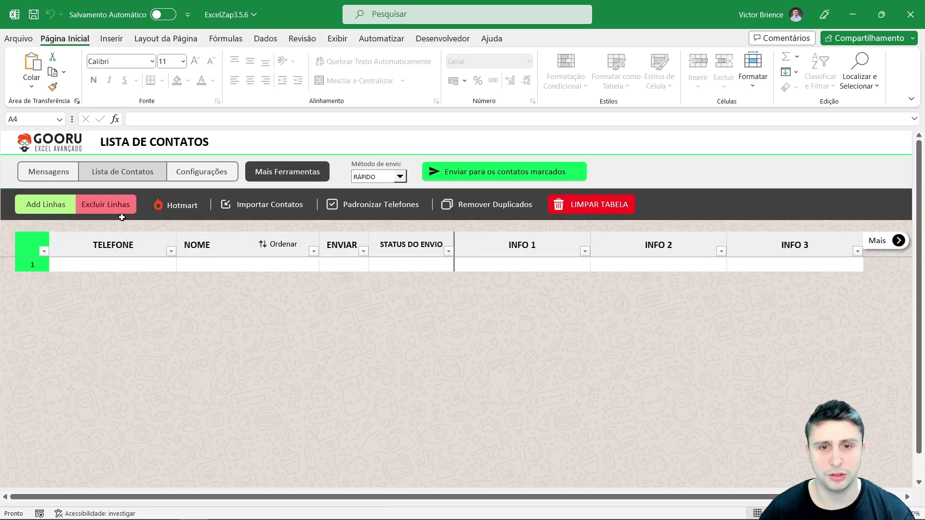
click(46, 207)
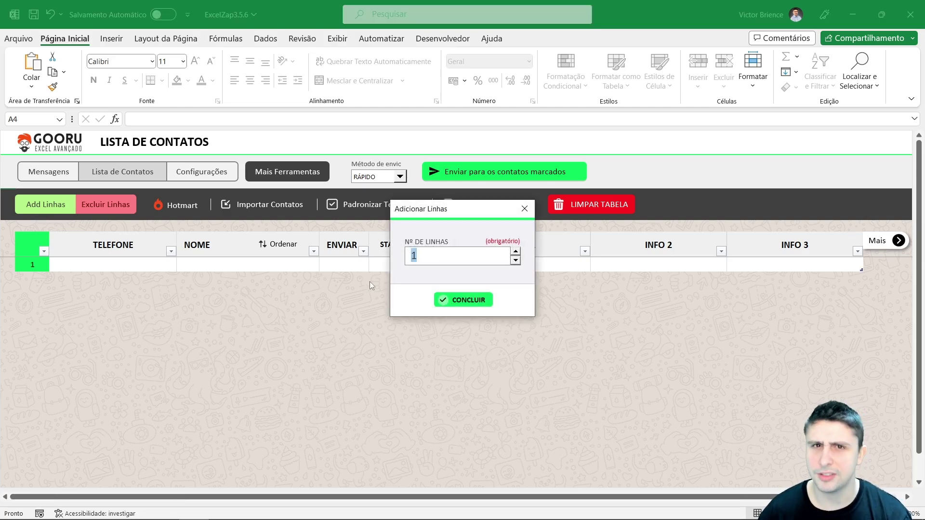
text(100)
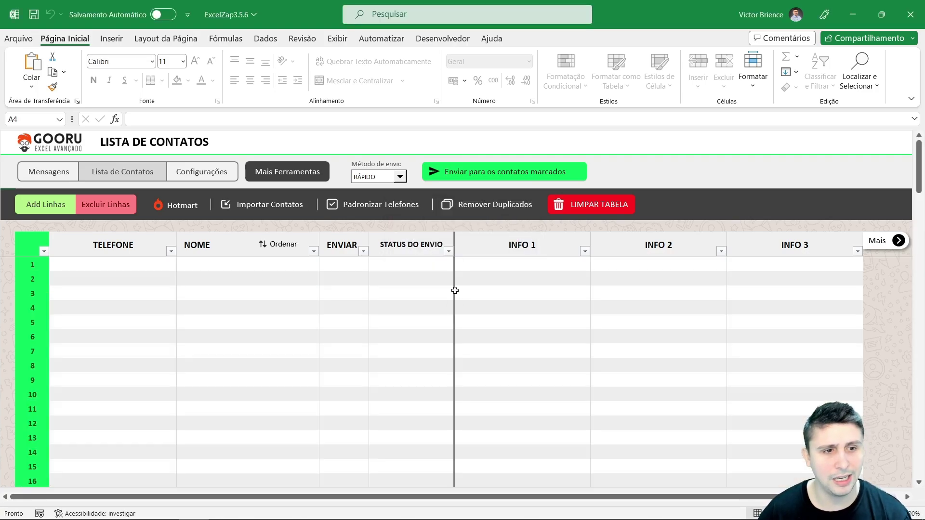
drag(919, 163, 921, 491)
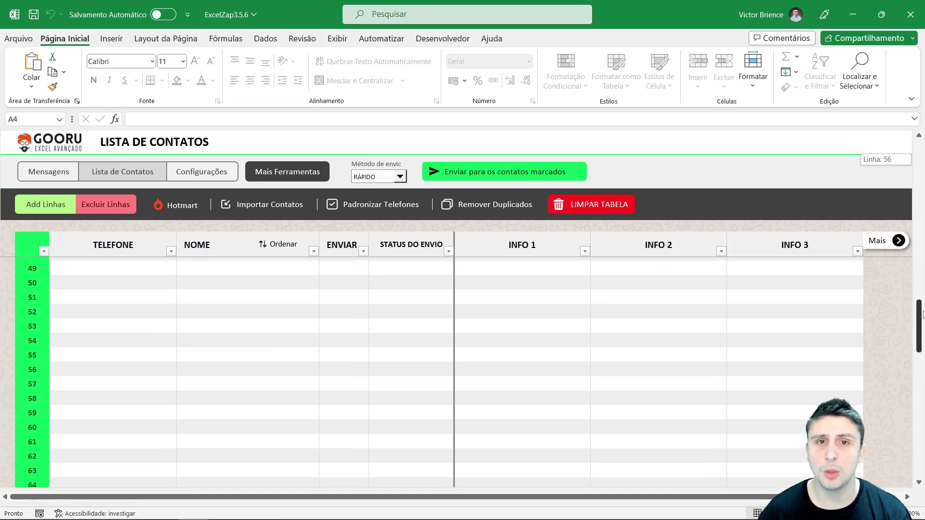
drag(921, 492, 919, 163)
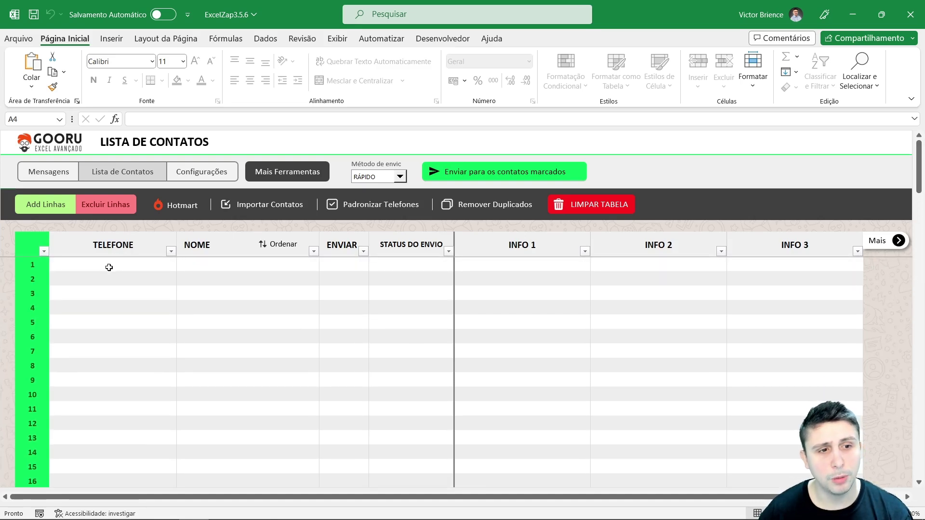
mouse_move(112, 267)
mouse_down()
mouse_move(158, 272)
mouse_move(154, 459)
mouse_up()
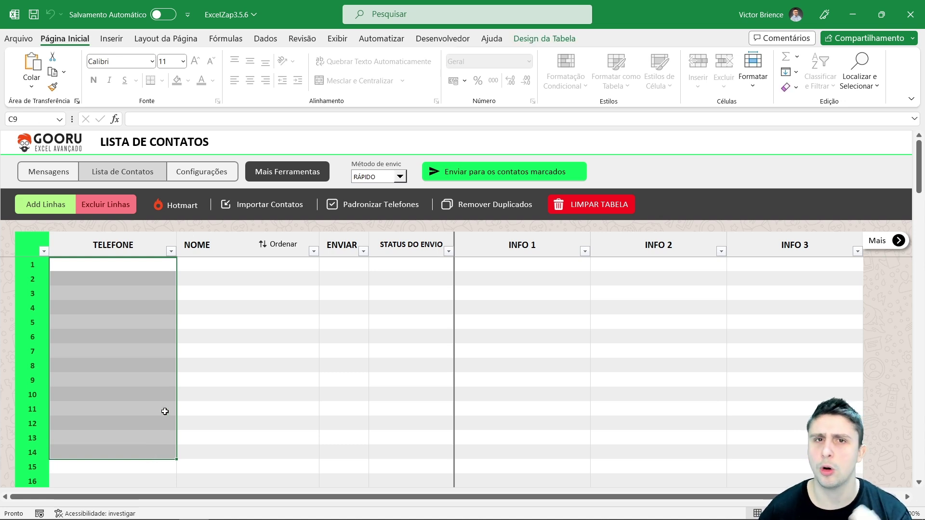
Highlight the TELEFONE, NOME, ENVIAR and INFO 1–3 columns in turn.
click(139, 371)
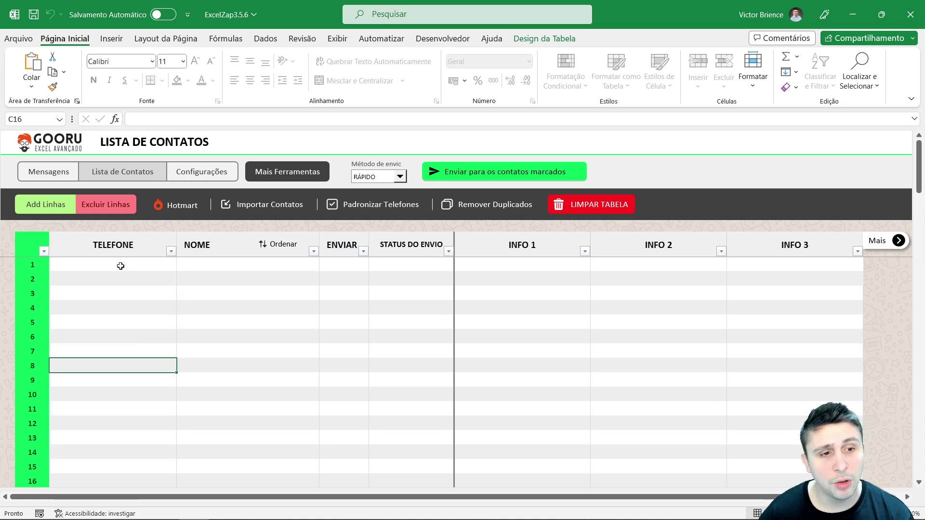
drag(120, 266, 140, 468)
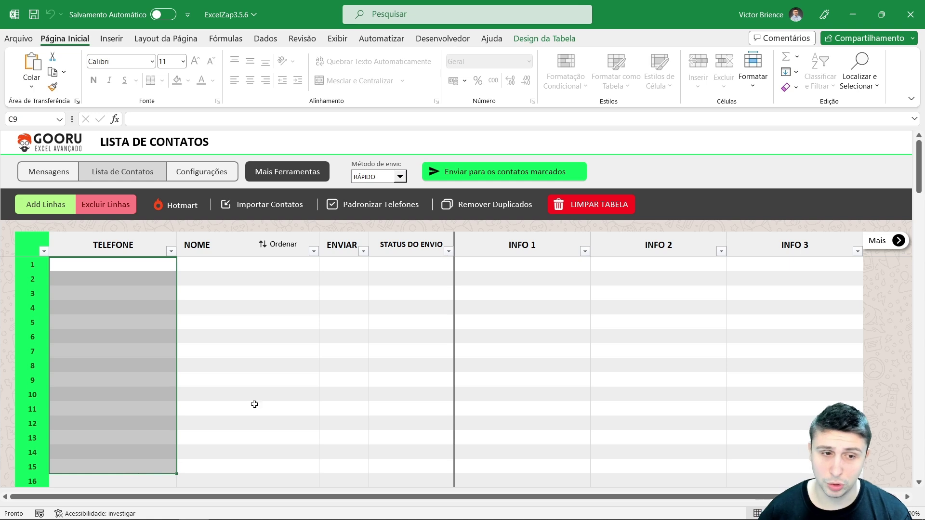
click(252, 358)
drag(220, 268, 238, 467)
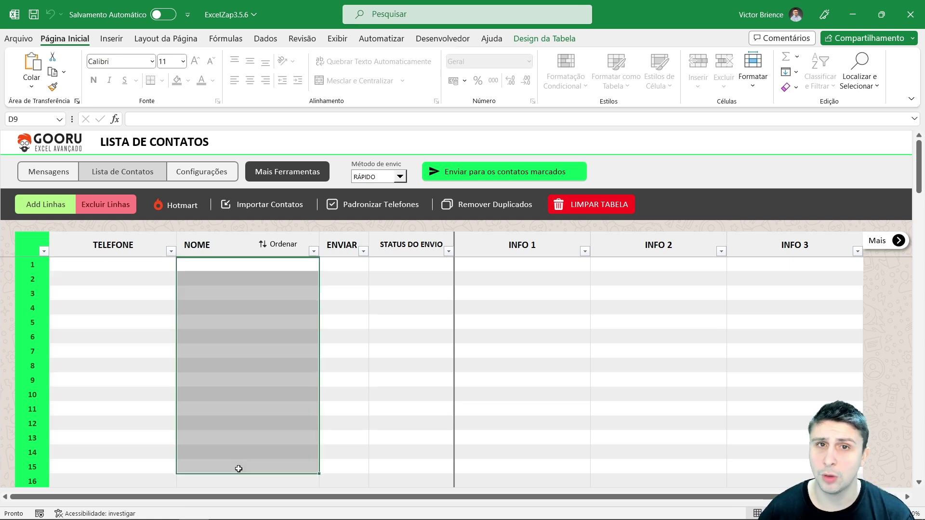
click(237, 314)
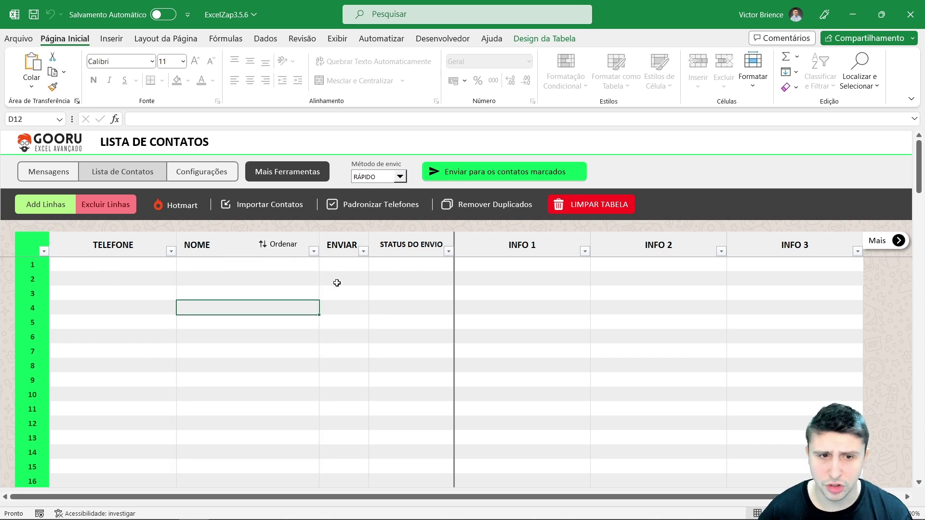
drag(328, 271, 338, 411)
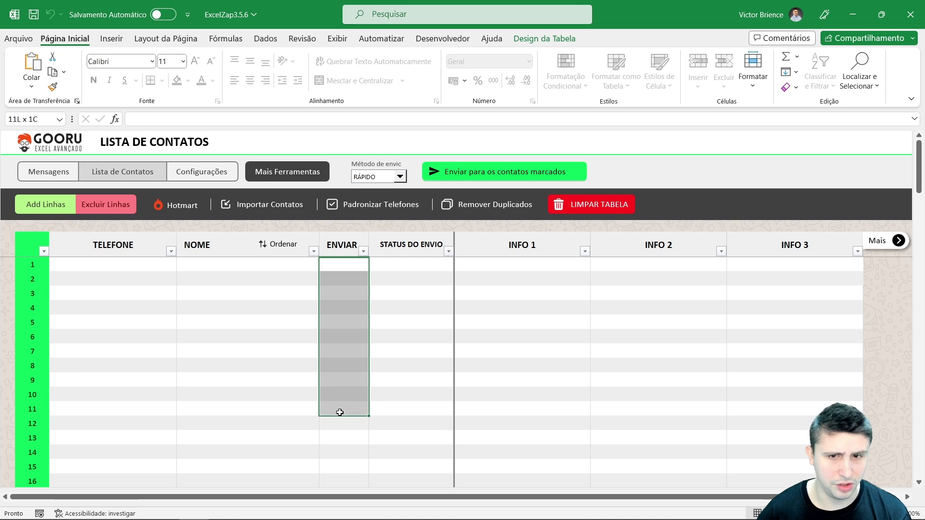
drag(522, 267, 819, 453)
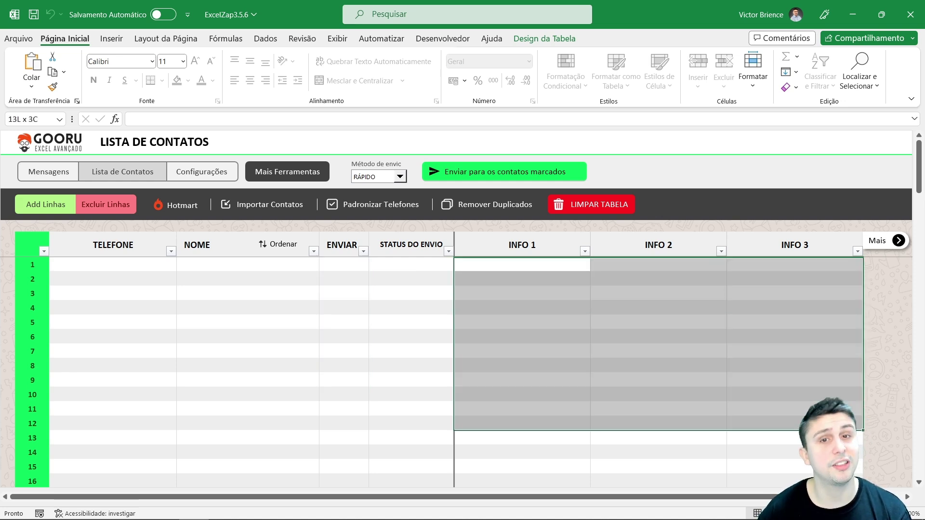
Enter 'Fiz o contato em 15/10' in the first row's INFO 1 cell.
click(522, 264)
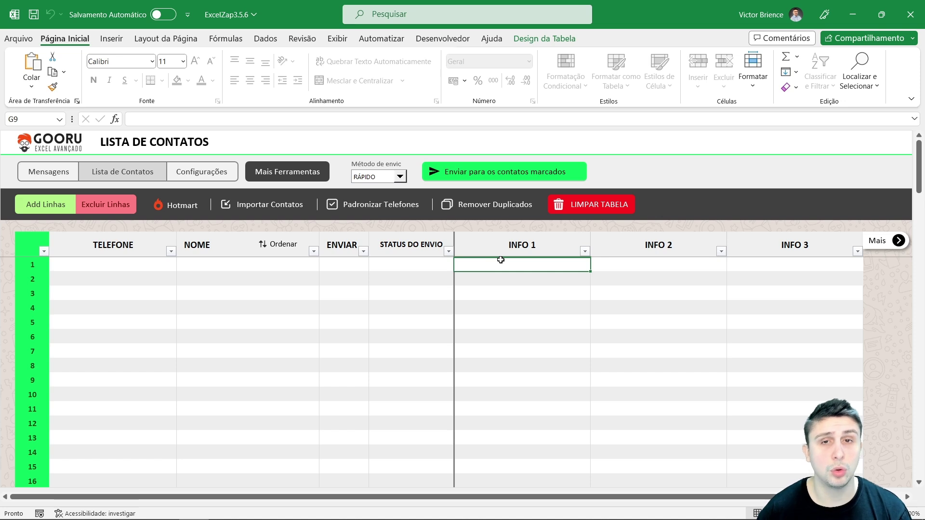
text(Fiz o contato em)
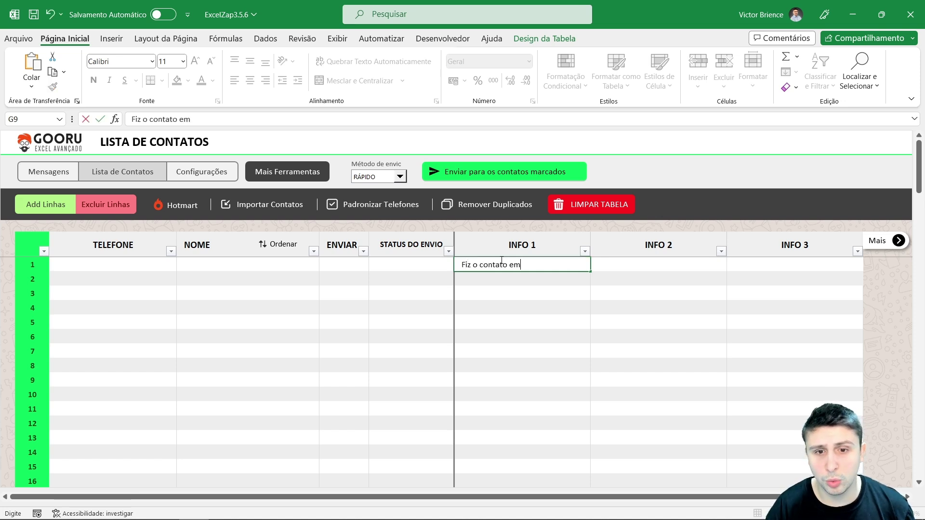
text( 15/10)
key(Return)
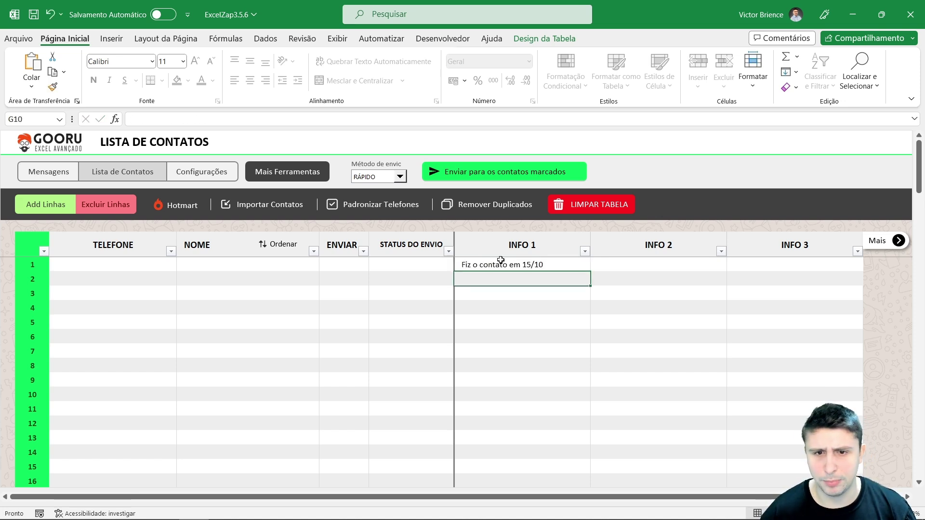
click(501, 262)
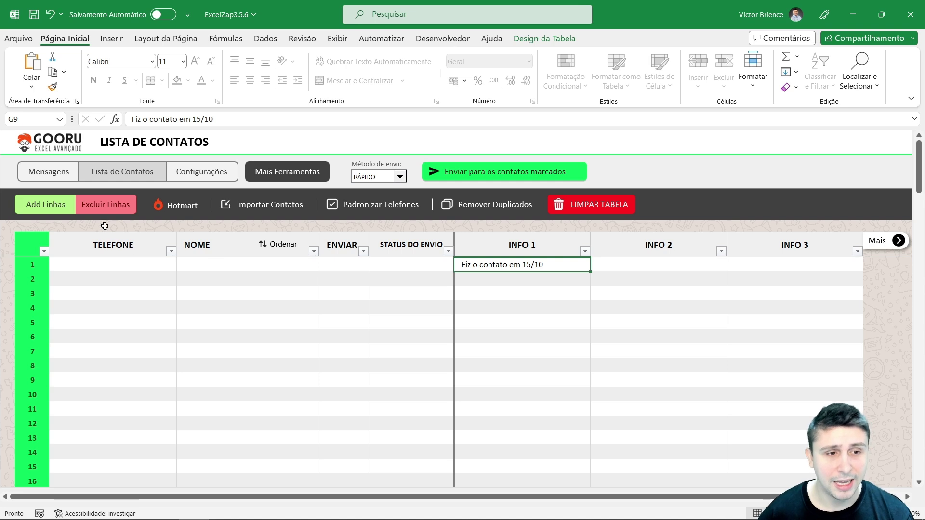
Cancel Excluir Linhas with Não, then wipe the table via LIMPAR TABELA and Sim.
click(120, 203)
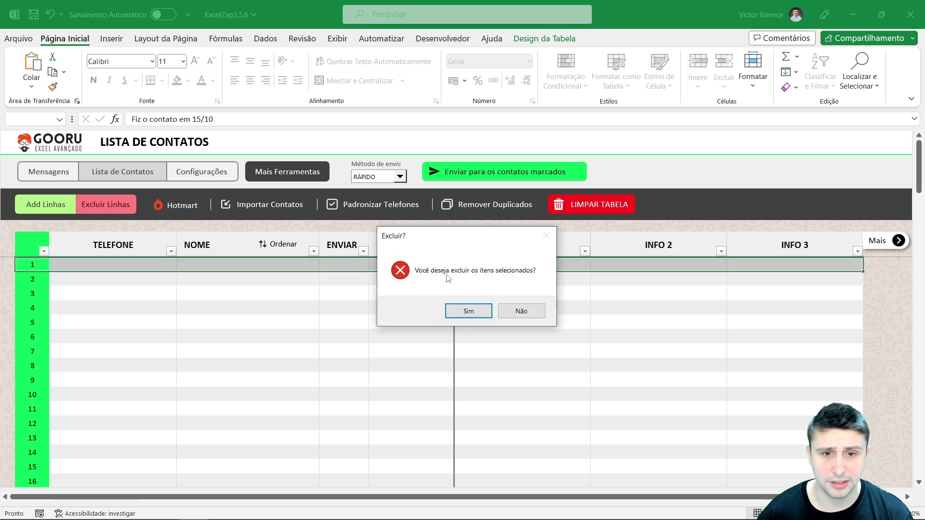
click(506, 314)
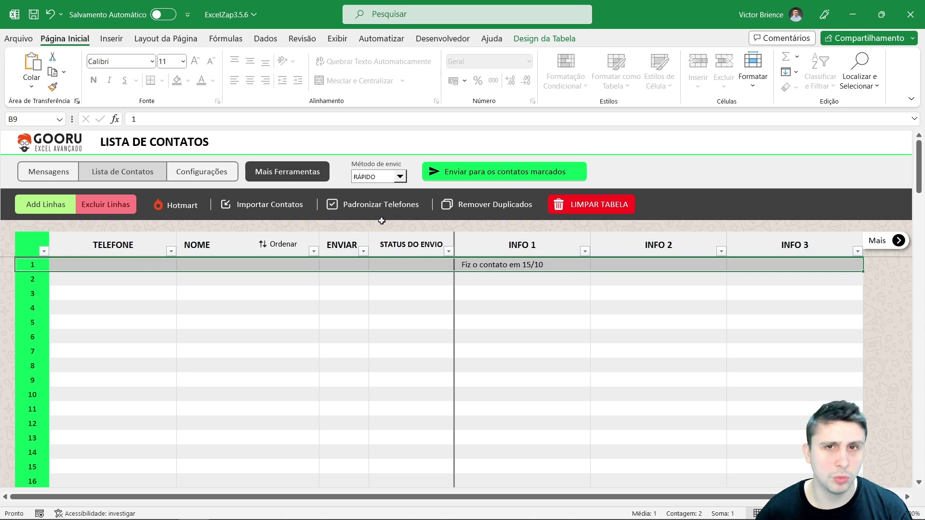
click(578, 206)
click(464, 312)
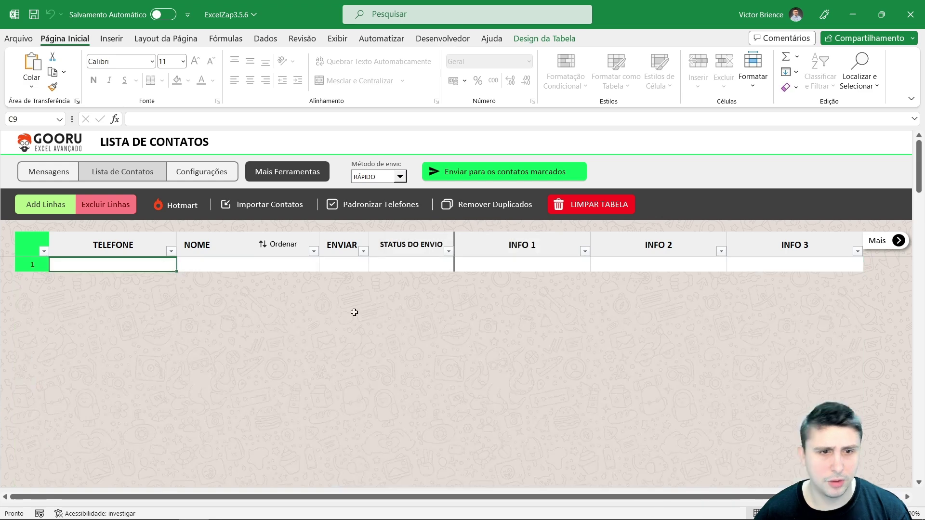
click(284, 311)
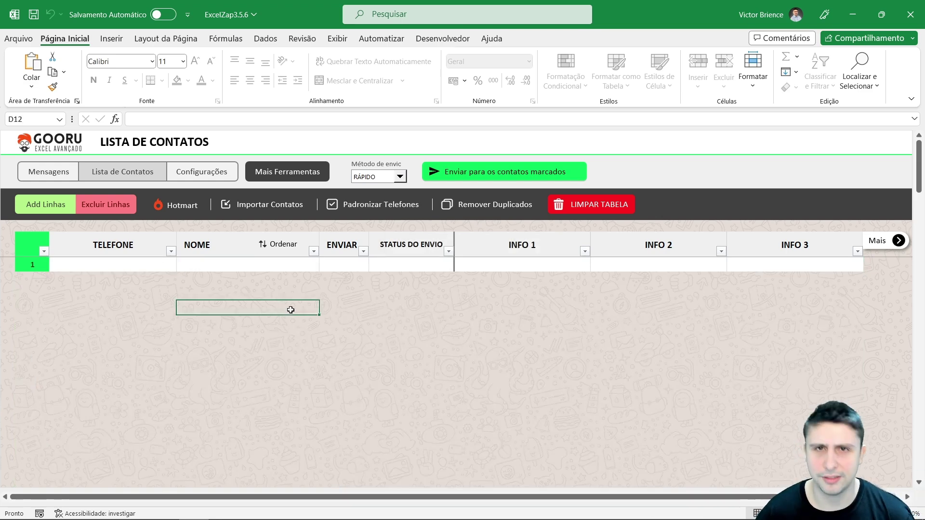
Insert 50 rows through Add Linhas and check the empty TELEFONE cells.
click(51, 211)
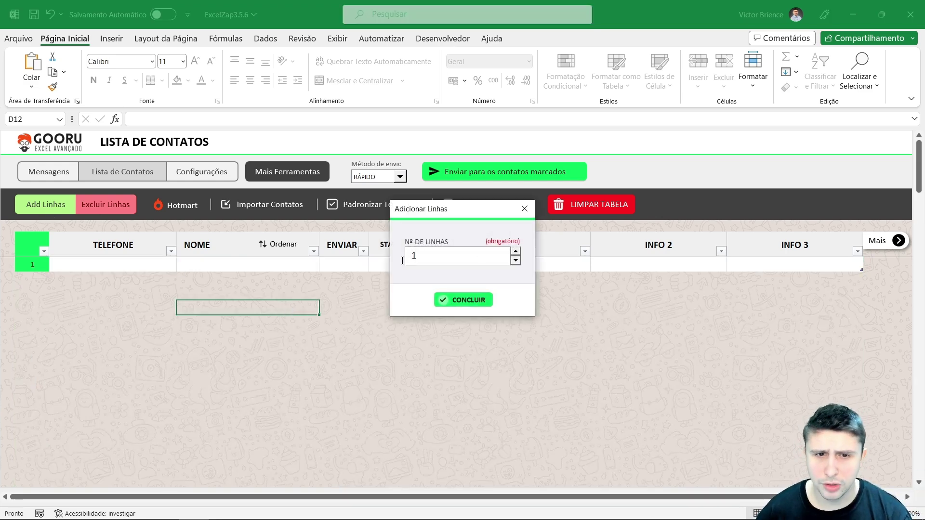
key(BackSpace)
text(50)
click(453, 299)
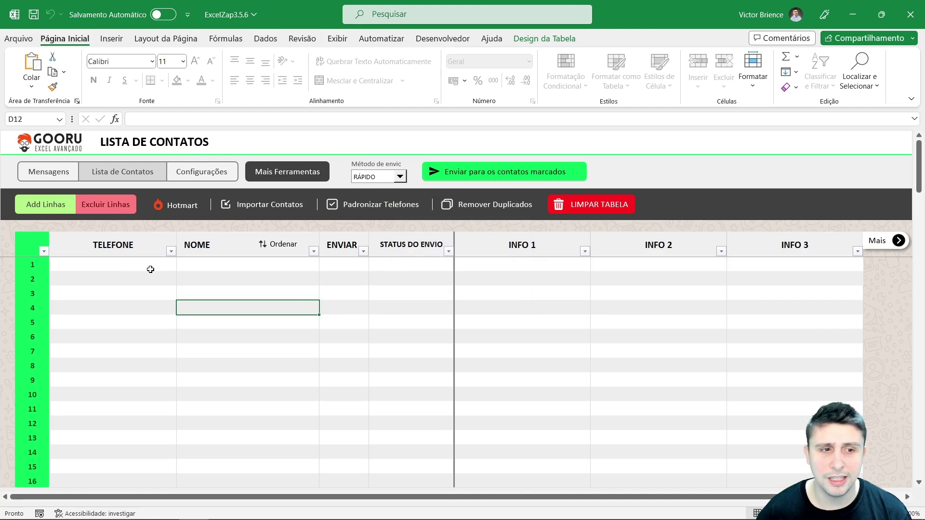
mouse_move(151, 269)
mouse_down()
mouse_move(128, 262)
mouse_move(124, 424)
mouse_up()
click(295, 375)
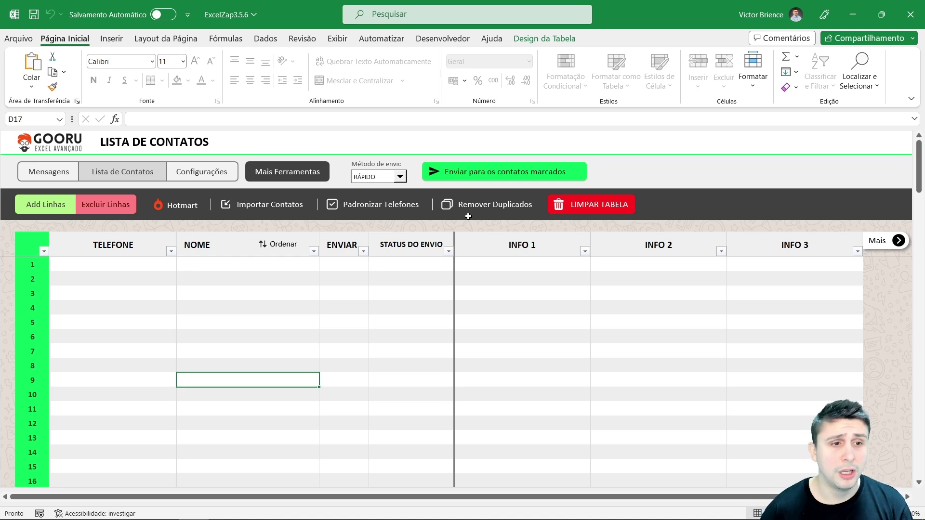
Switch back to the Mensagens sheet and select the Mensagem 1 greeting text box.
click(47, 175)
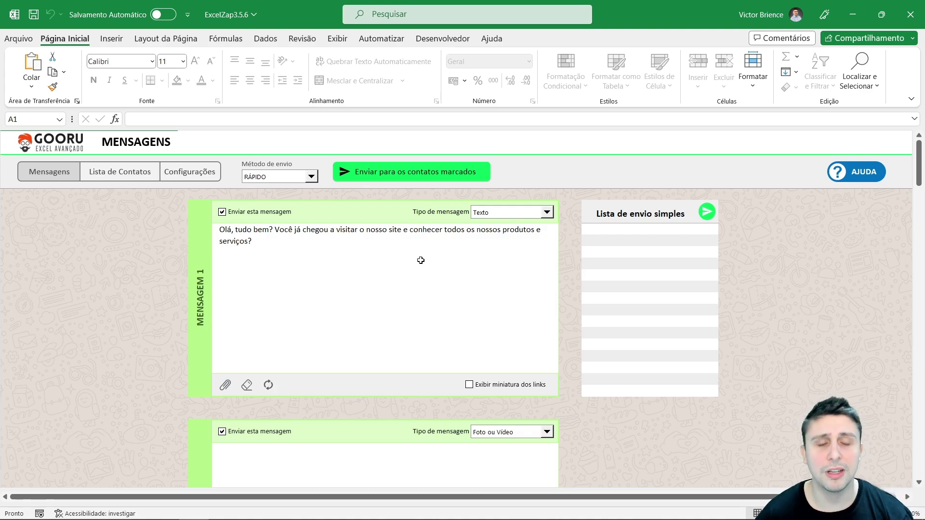
click(321, 279)
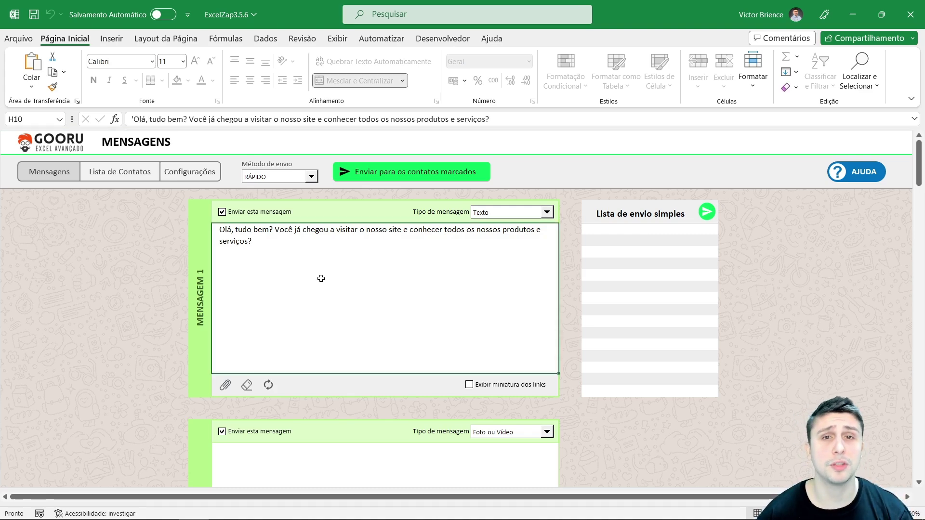